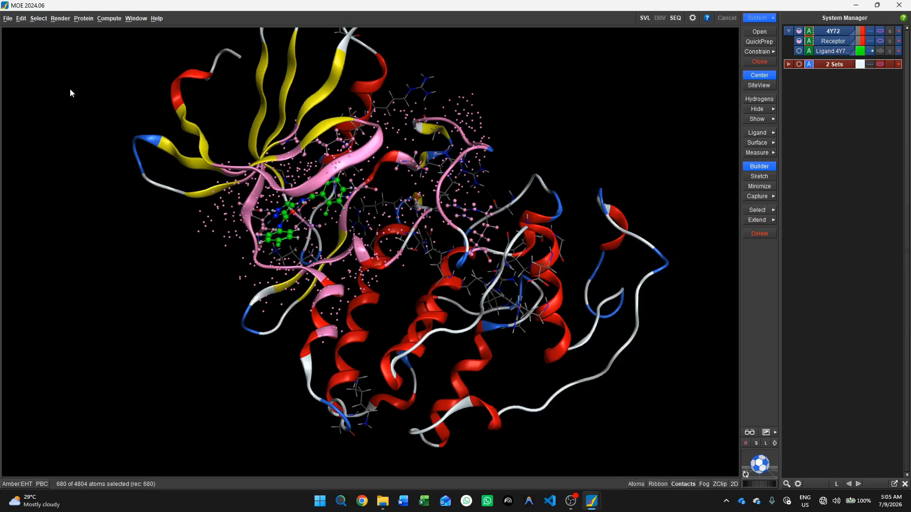
Open the Dock setup for the 4Y72 system and move its window clear of the bound ligand
left_click(107, 19)
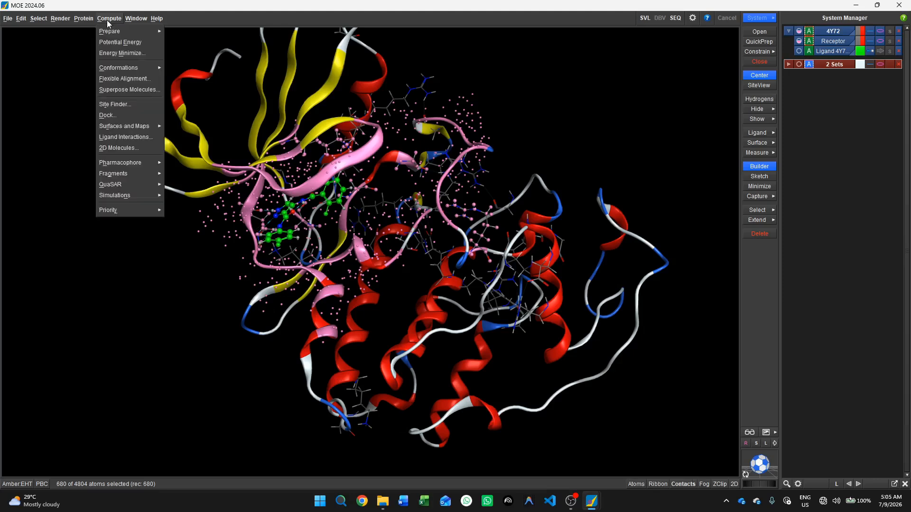
left_click(110, 114)
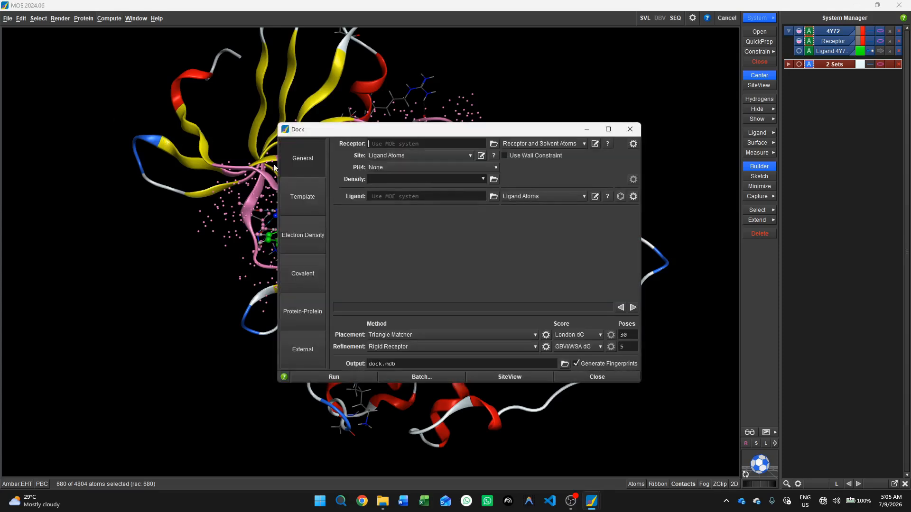
left_click_drag(417, 135, 682, 90)
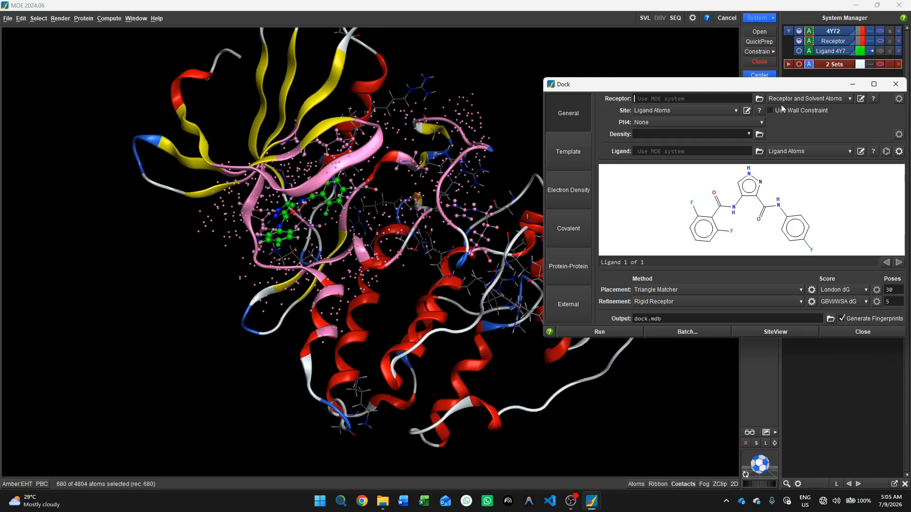
left_click(816, 98)
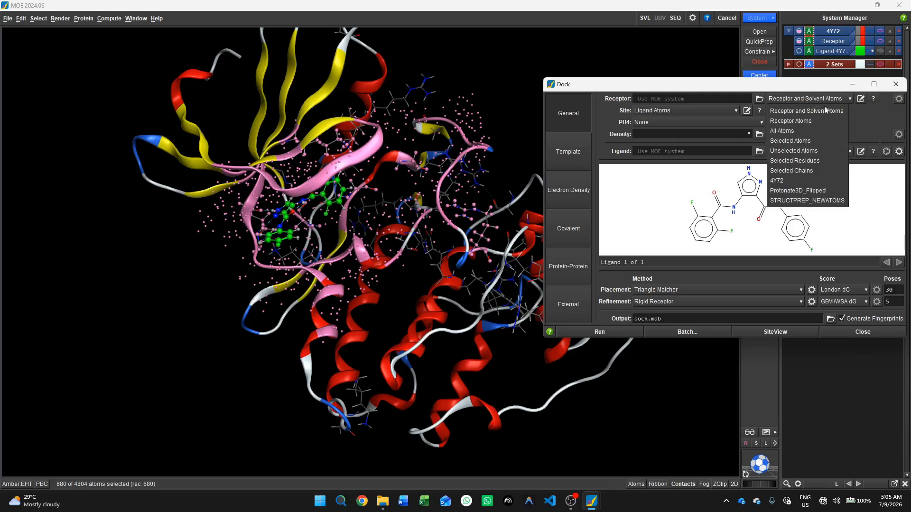
left_click(864, 114)
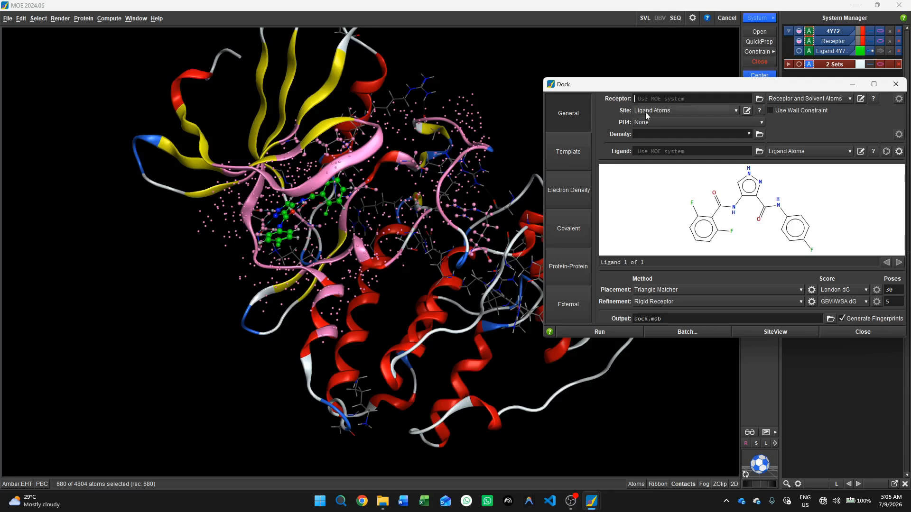
mouse_move(645, 112)
mouse_move(687, 121)
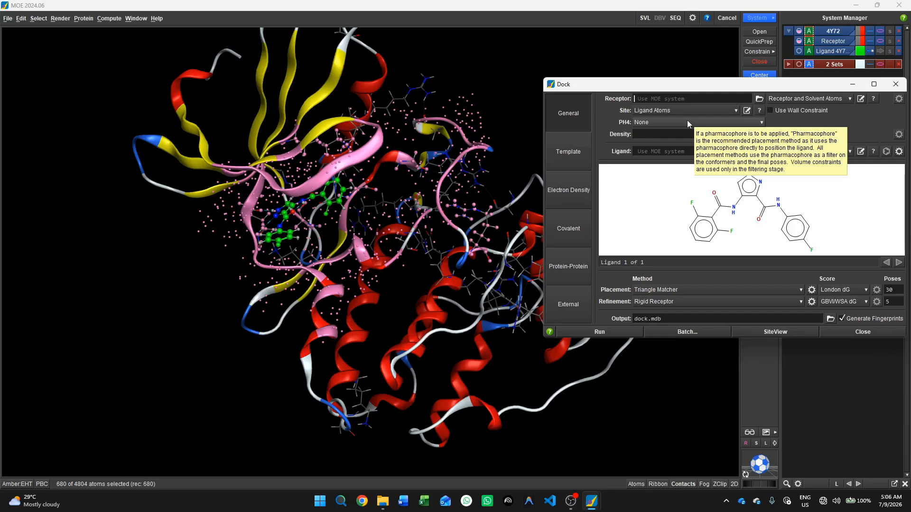
left_click(705, 112)
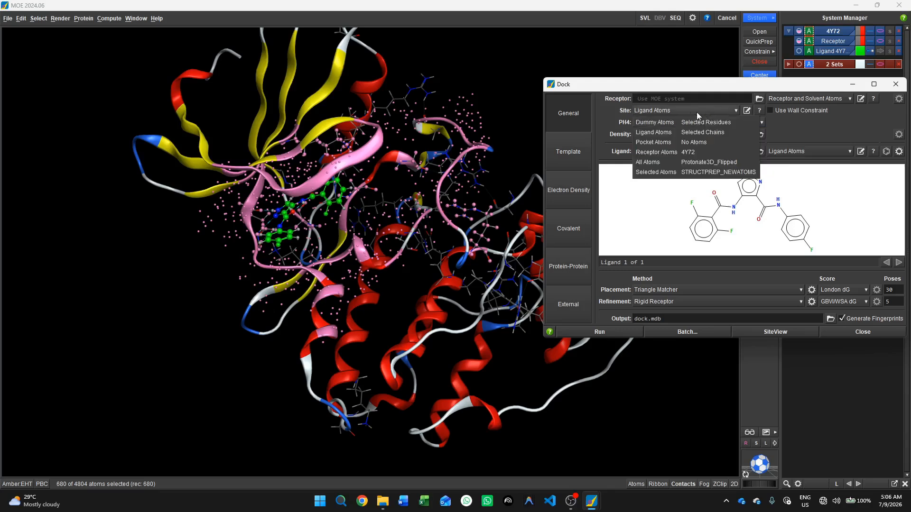
left_click(598, 116)
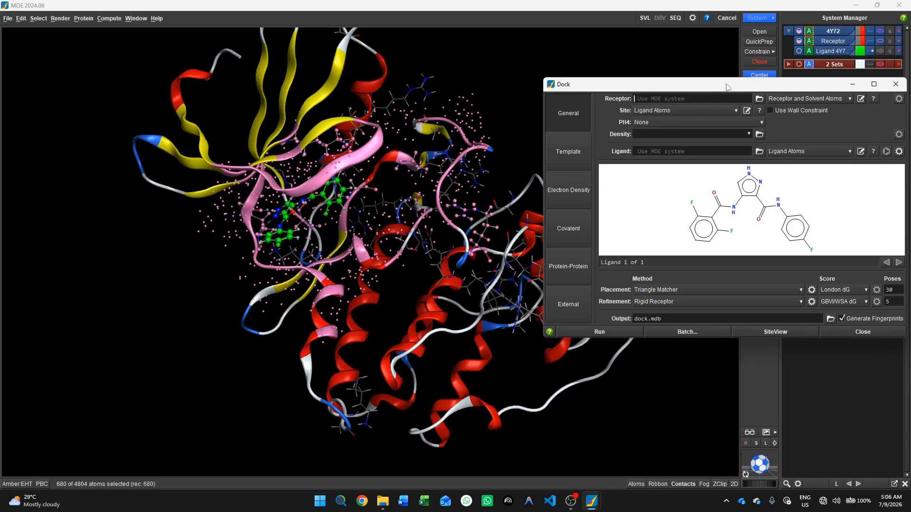
Set the docking site to Selected Residues
left_click_drag(726, 87, 706, 115)
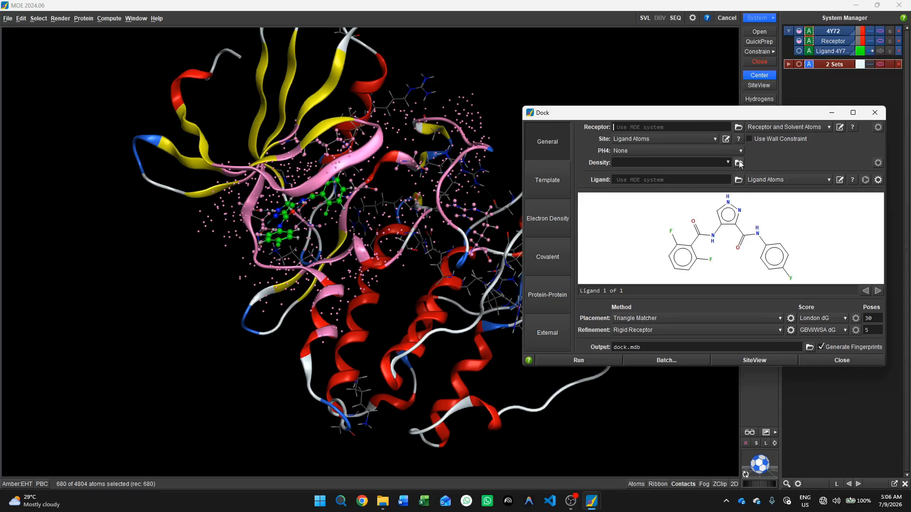
left_click(710, 138)
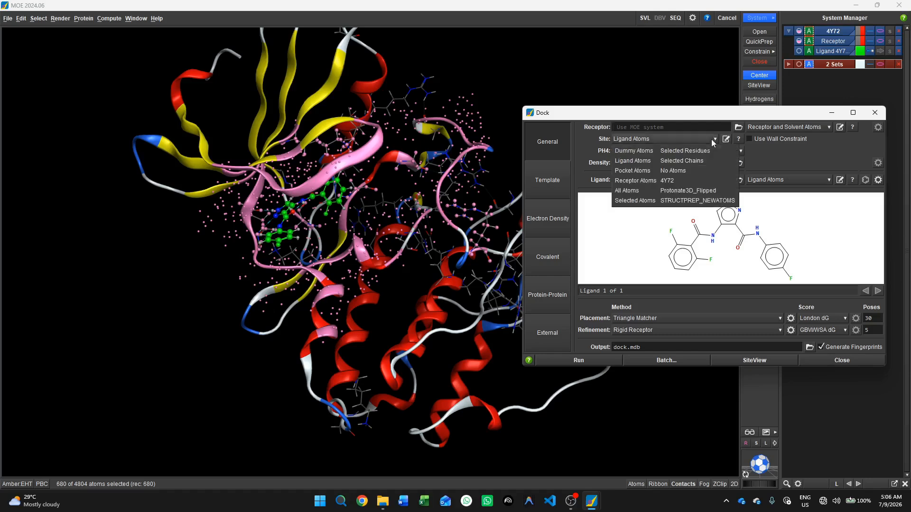
left_click(684, 151)
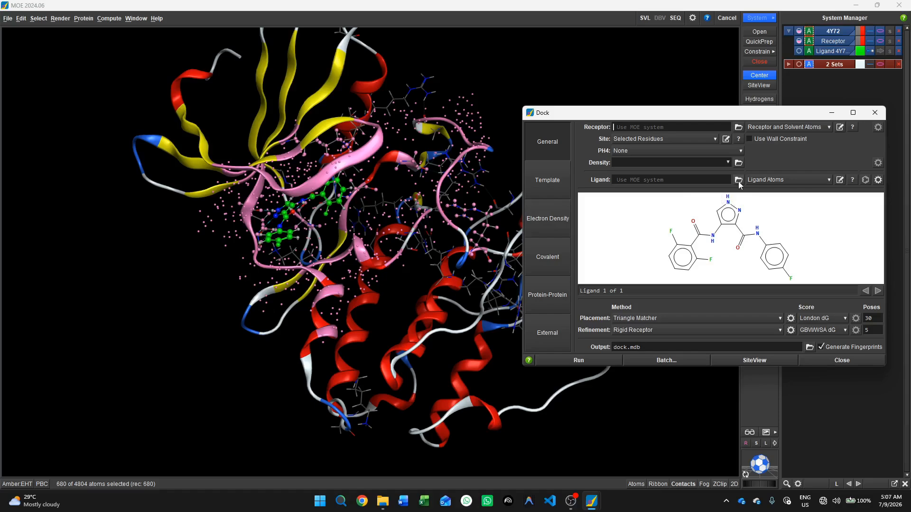
Open the ligands.mdb database from the MOE ligands folder
left_click(8, 19)
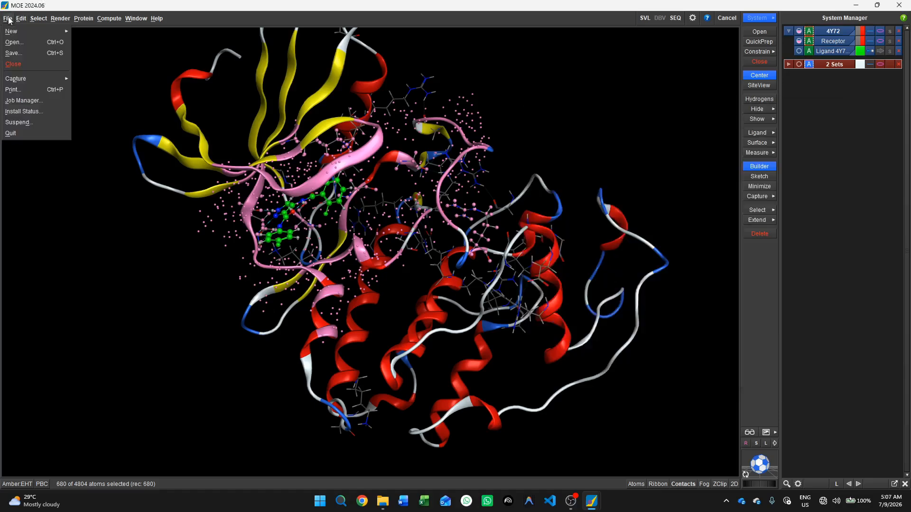
left_click(18, 42)
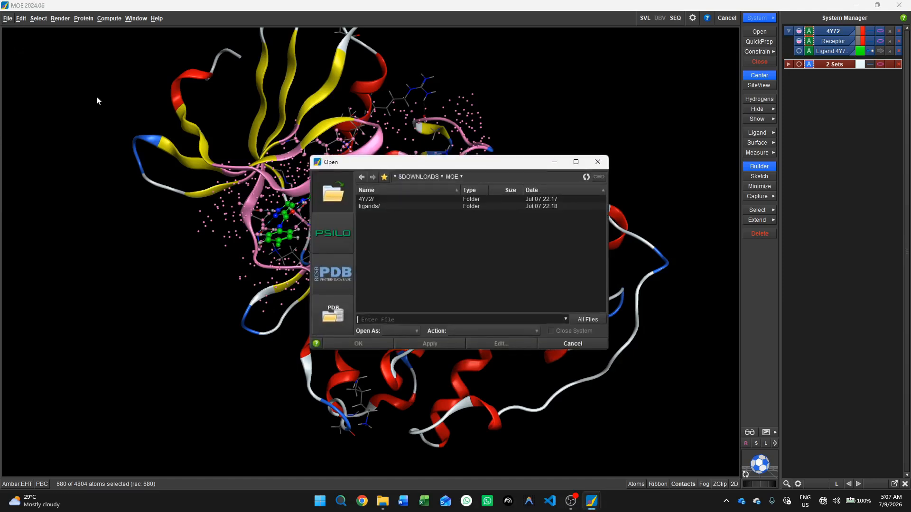
double_click(362, 206)
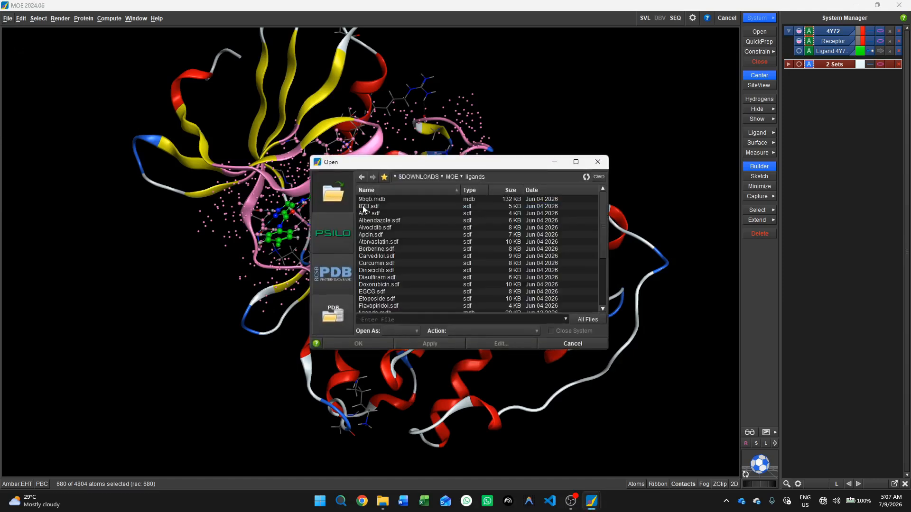
scroll(394, 278, "down", 3)
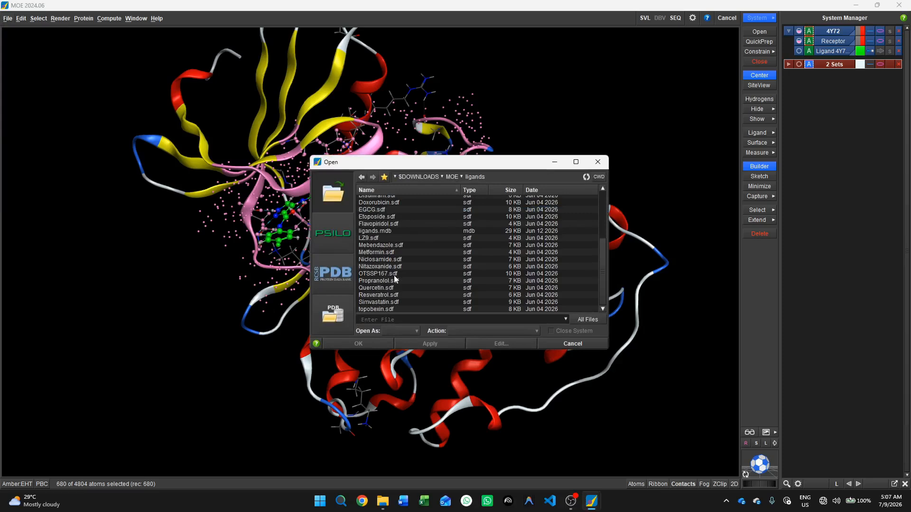
double_click(387, 231)
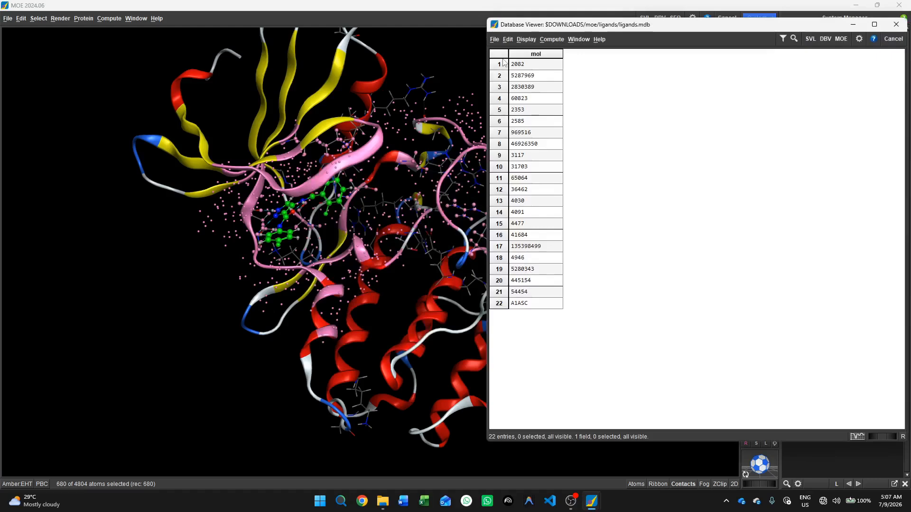
Start a database import into ligands.mdb and add LZ9.sdf from the ligands folder as the source file
left_click(495, 39)
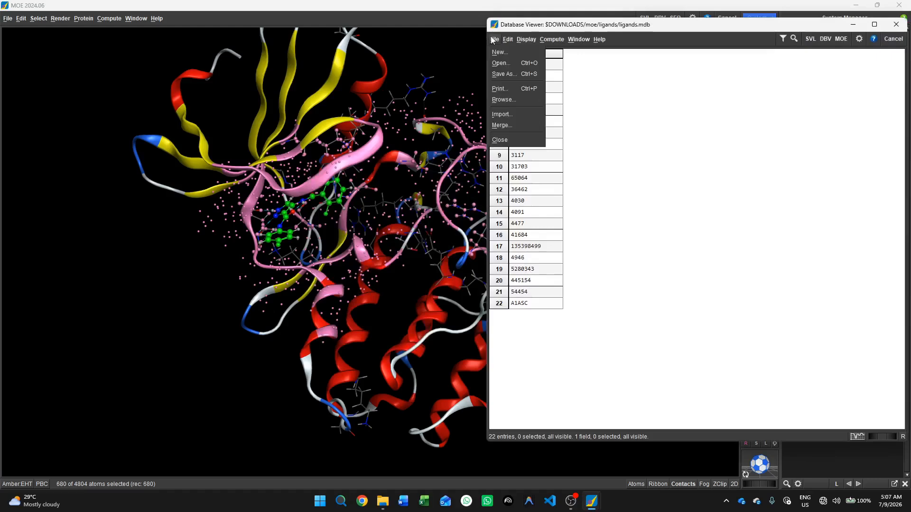
left_click(501, 113)
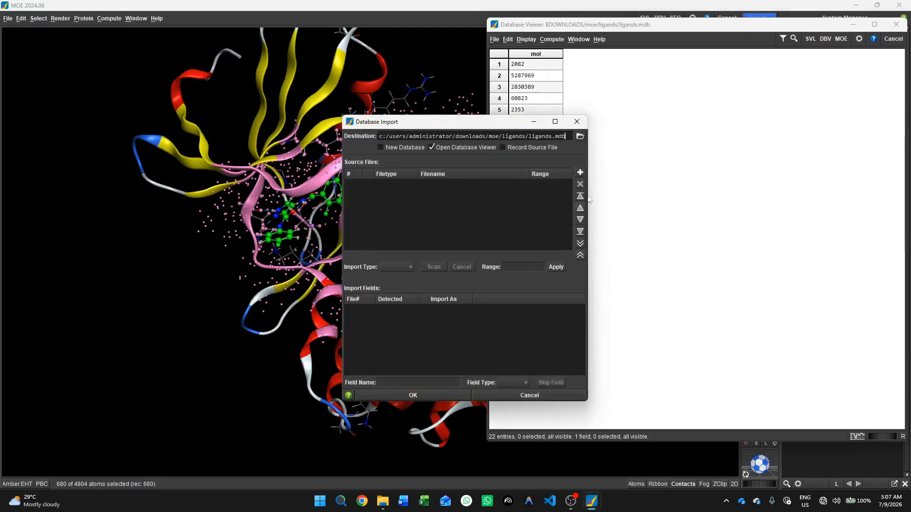
left_click(580, 172)
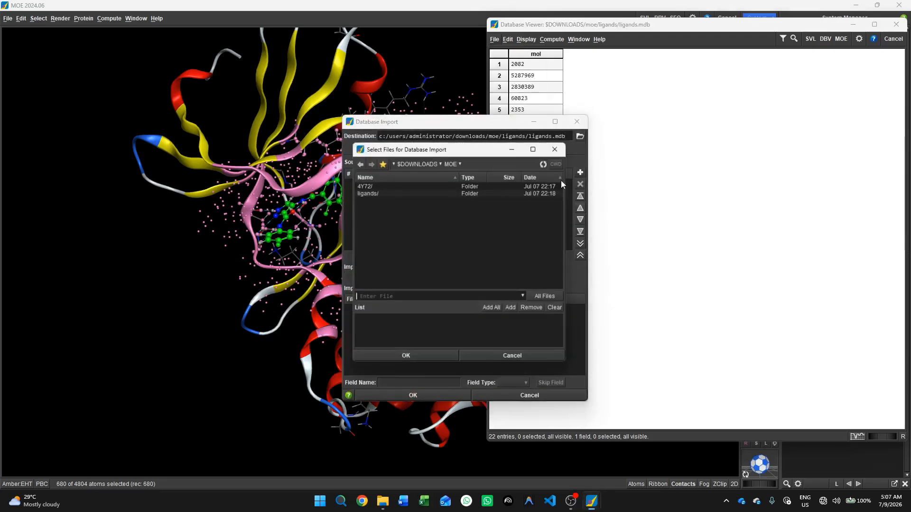
double_click(380, 194)
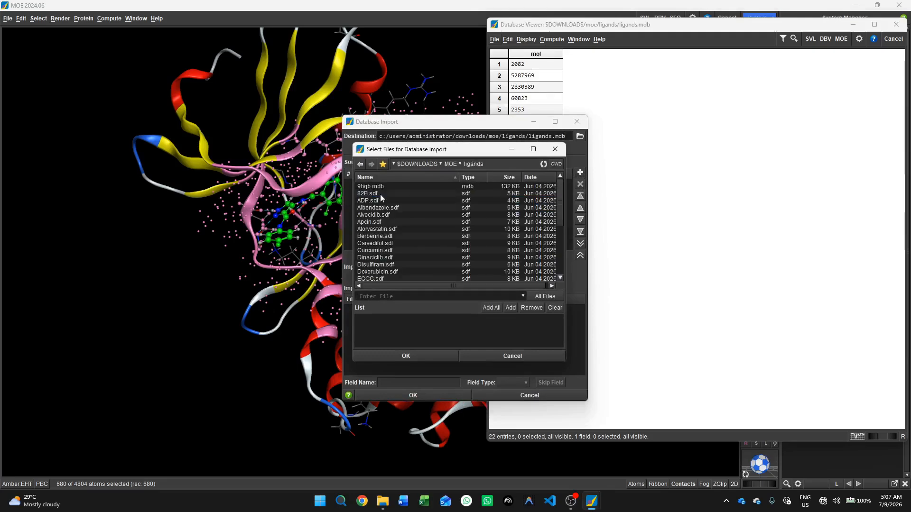
scroll(402, 274, "down", 5)
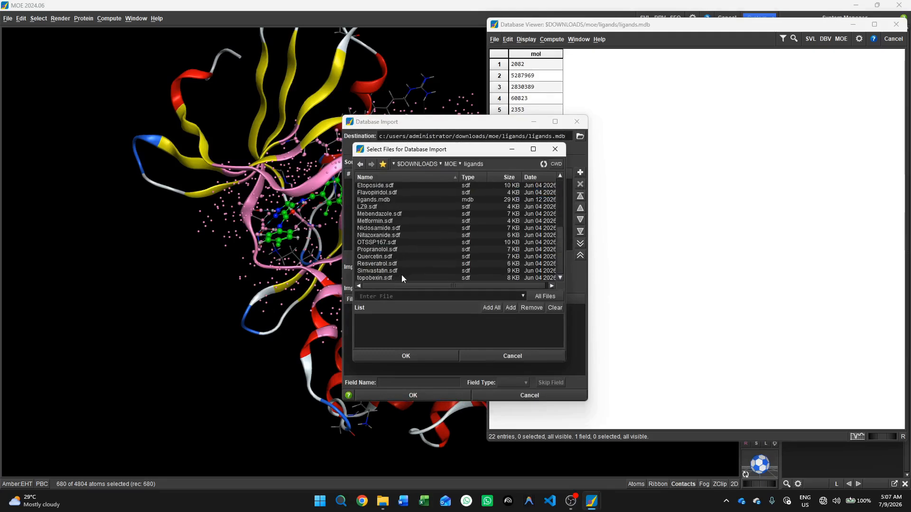
double_click(366, 207)
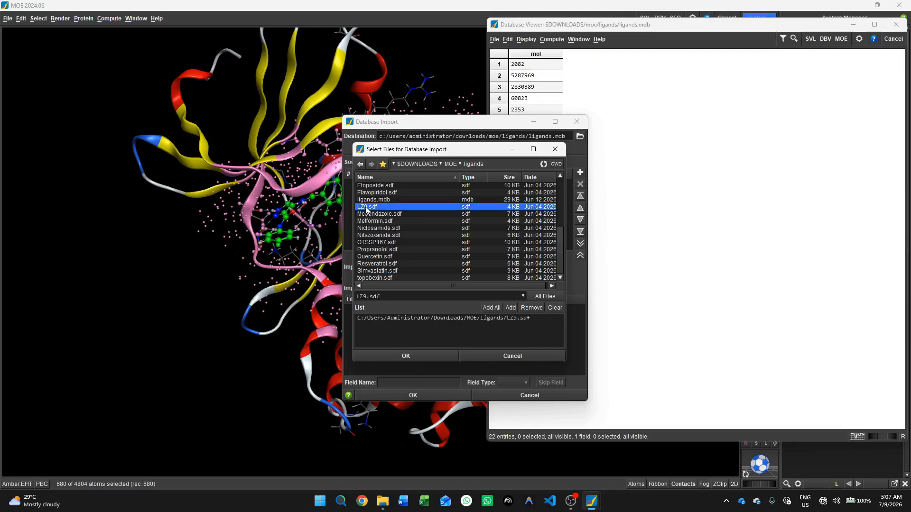
left_click(413, 355)
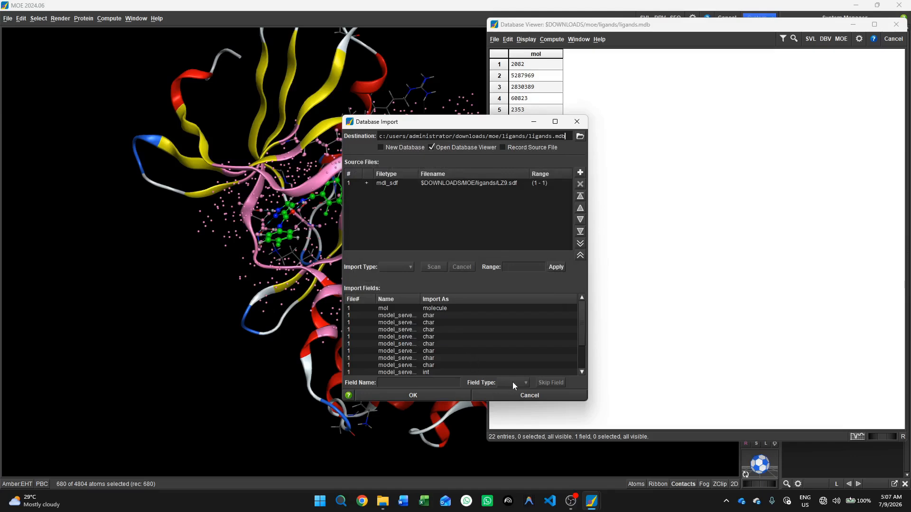
Skip all model_server fields so that only the mol field remains, and import the LZ9 molecule
left_click(383, 316)
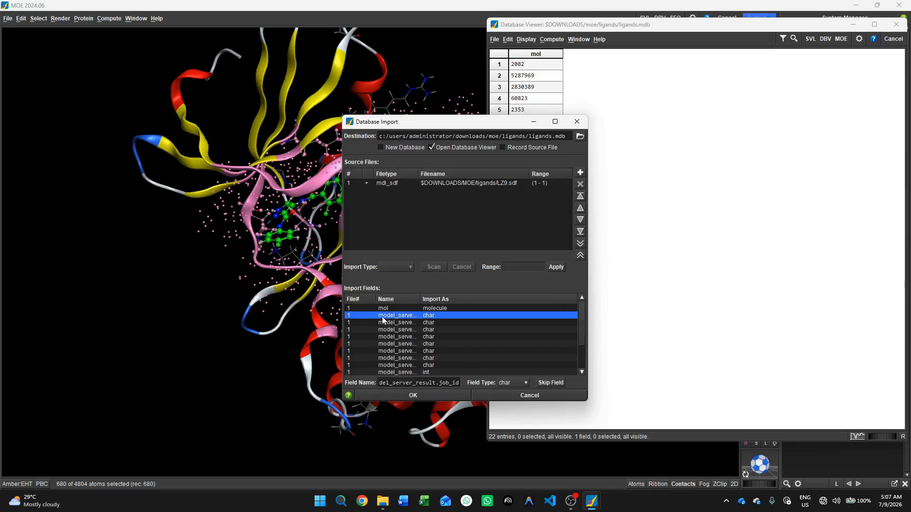
scroll(382, 341, "down", 2)
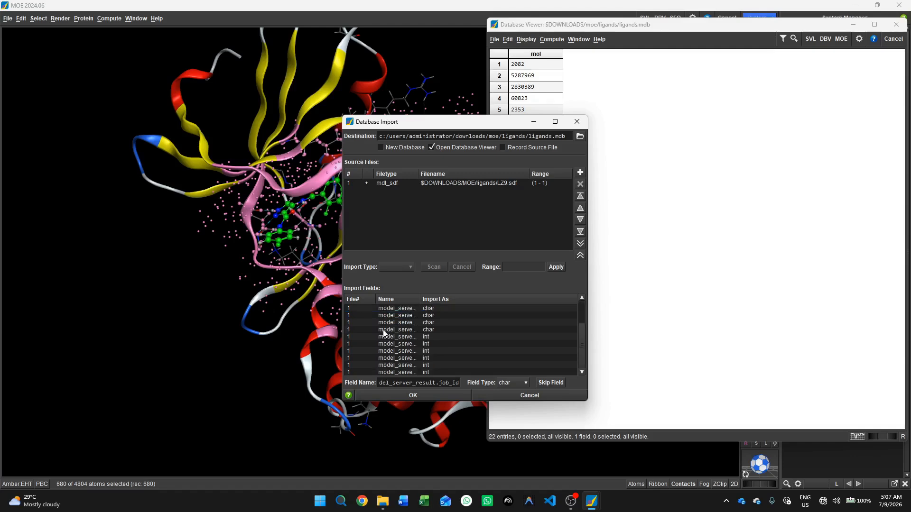
left_click(383, 372, "shift")
scroll(467, 338, "up", 2)
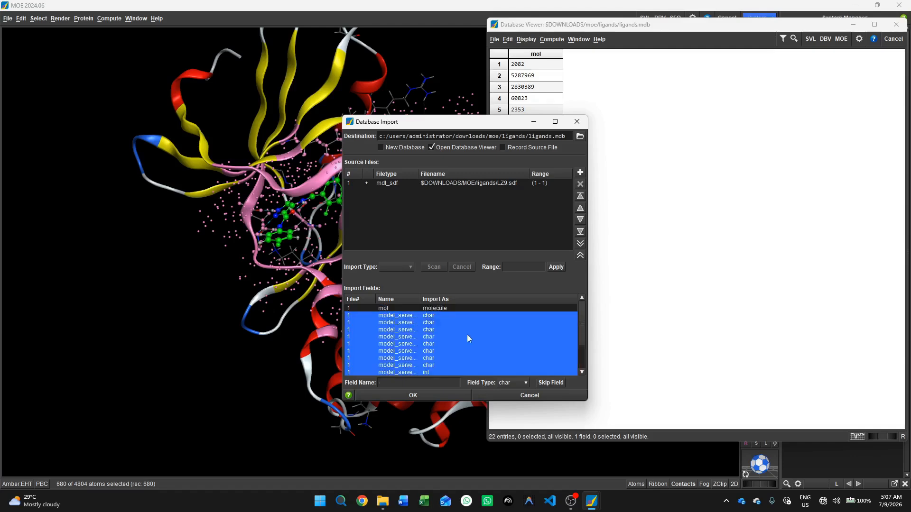
left_click(551, 383)
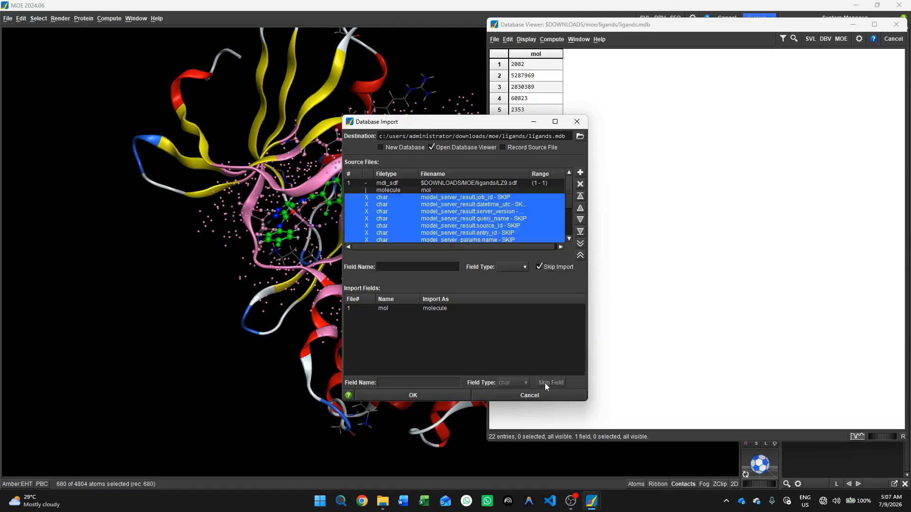
left_click(413, 397)
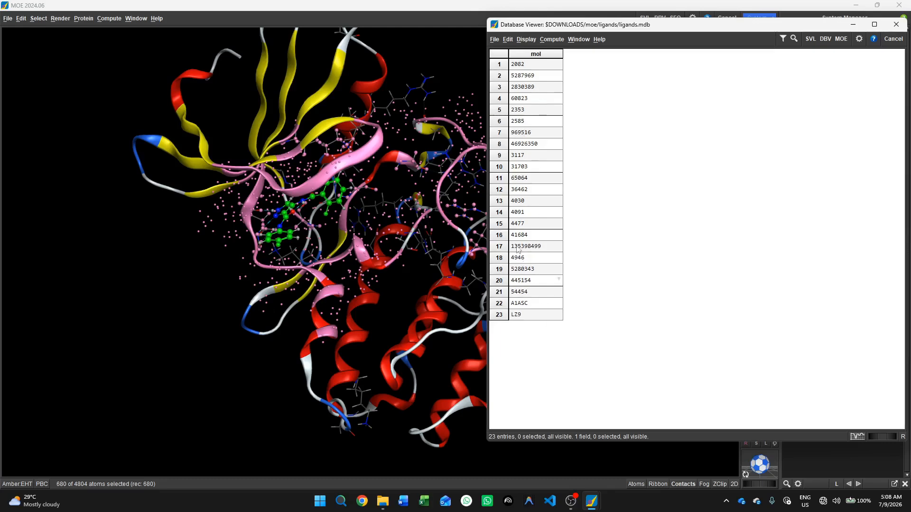
Save the ligand database as 4Y72.mdb in the ligands folder
left_click(495, 40)
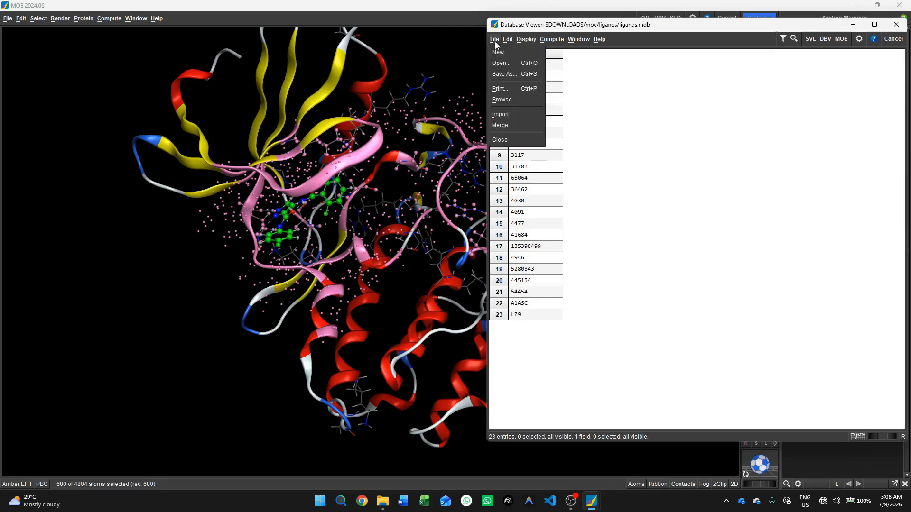
left_click(505, 74)
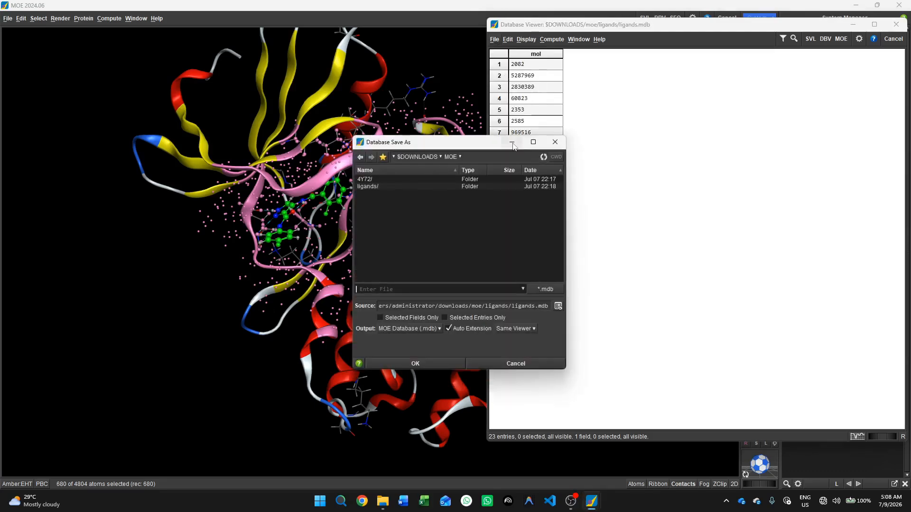
double_click(375, 187)
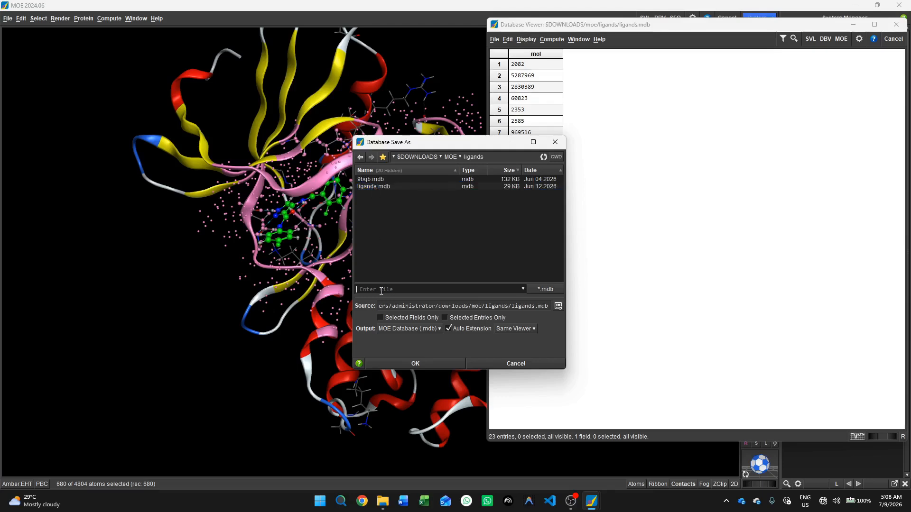
type("4Y72.mdb")
left_click(420, 363)
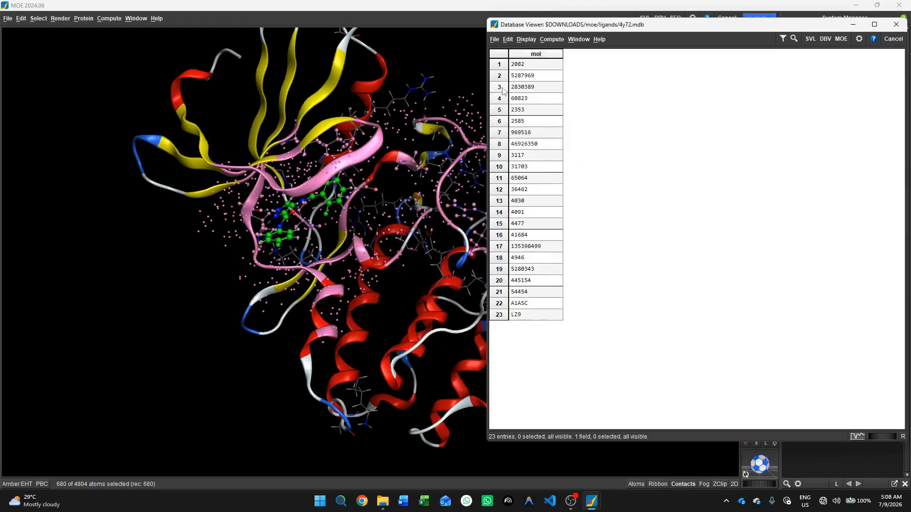
Delete all entries from the 4Y72 ligand database except 5287969, 2830389, 60823, 31703, 36462, A1ASC and LZ9
left_click(499, 65)
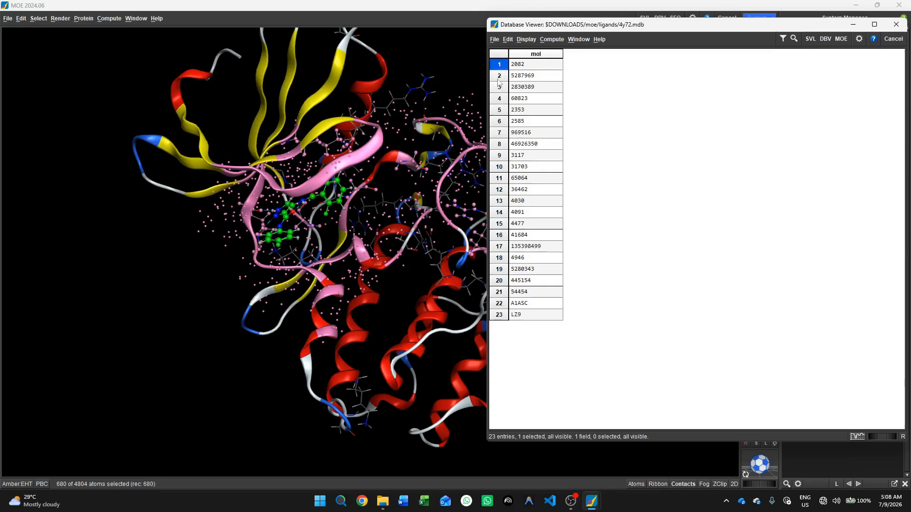
left_click(498, 113, "shift")
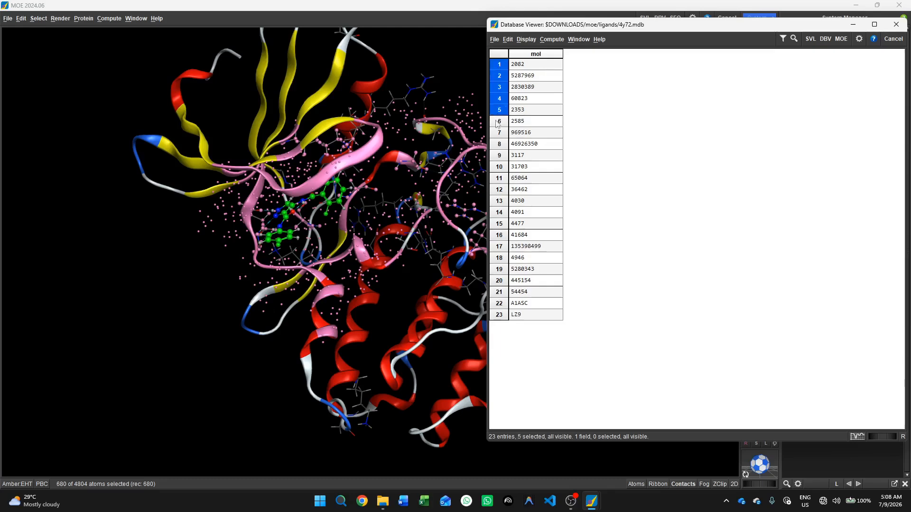
left_click(496, 67)
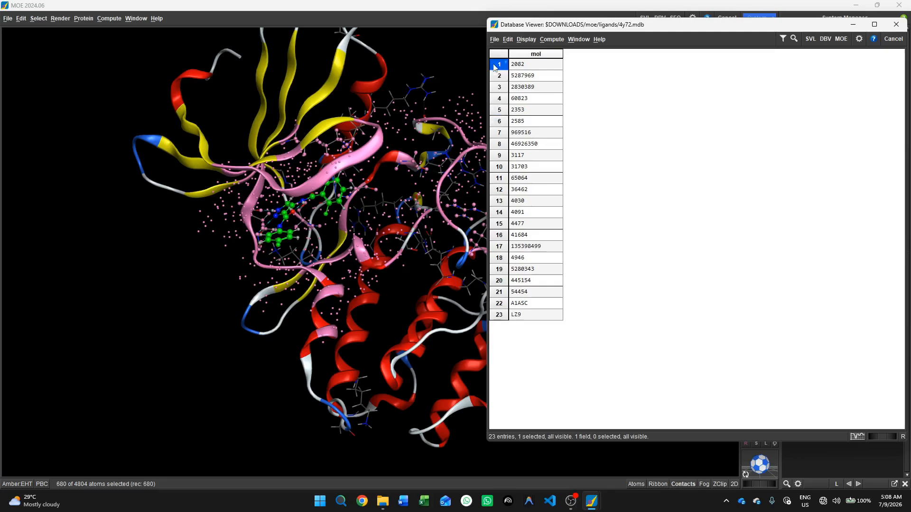
left_click(496, 110, "ctrl")
left_click(497, 121, "ctrl")
left_click(497, 133, "ctrl")
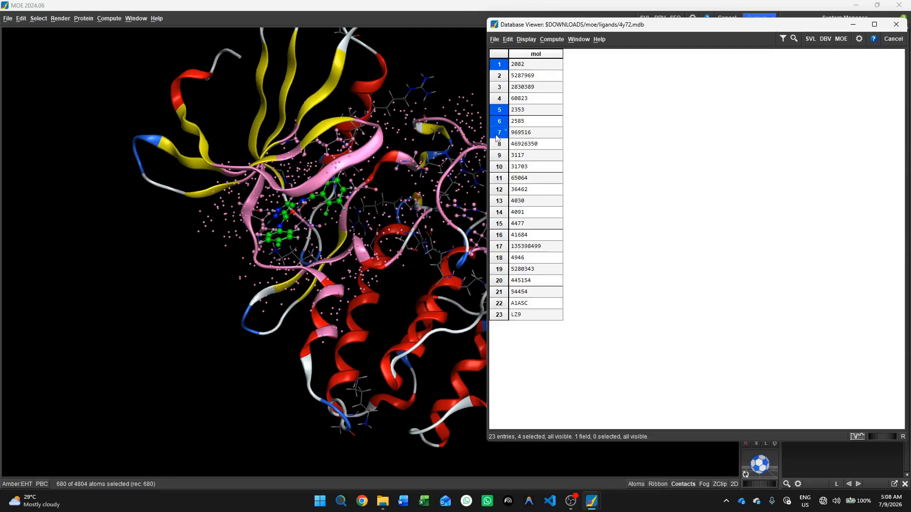
left_click(498, 144, "ctrl")
left_click(498, 156, "ctrl")
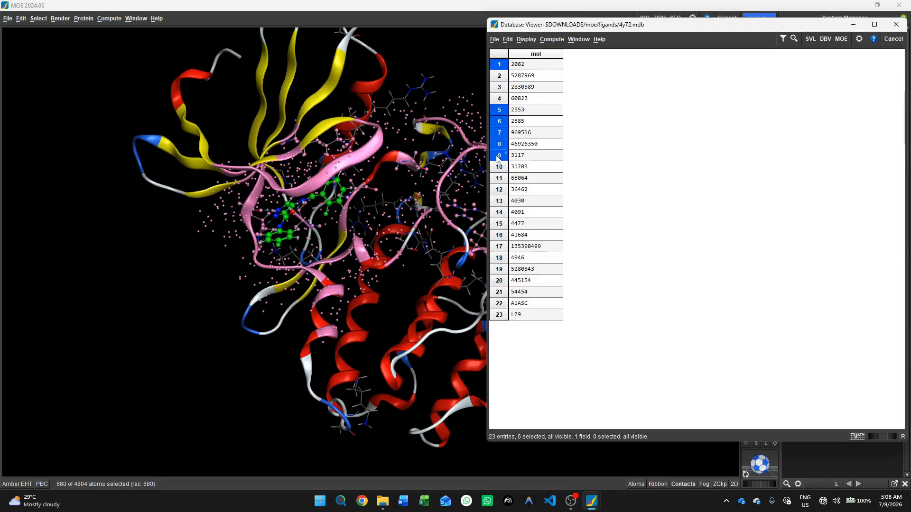
left_click(498, 180, "ctrl")
left_click(497, 201, "ctrl")
left_click(498, 214, "ctrl")
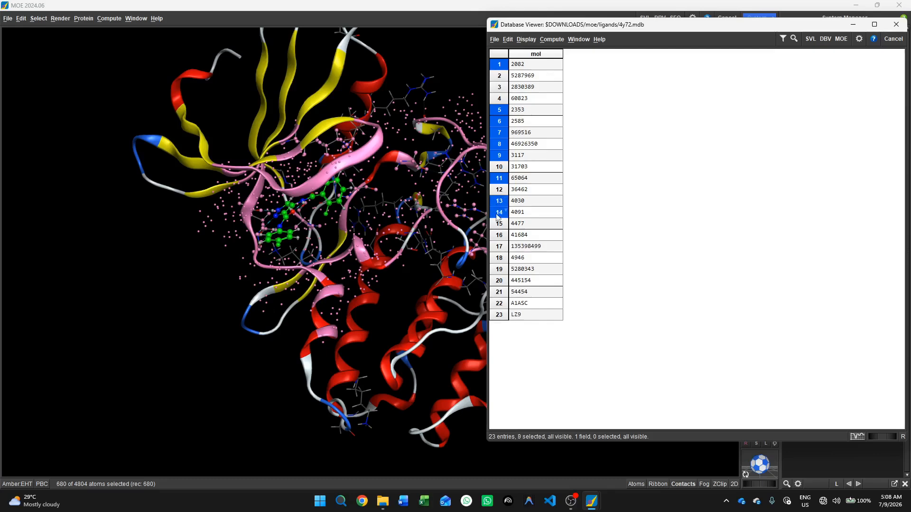
left_click(497, 225, "ctrl")
left_click(496, 237, "ctrl")
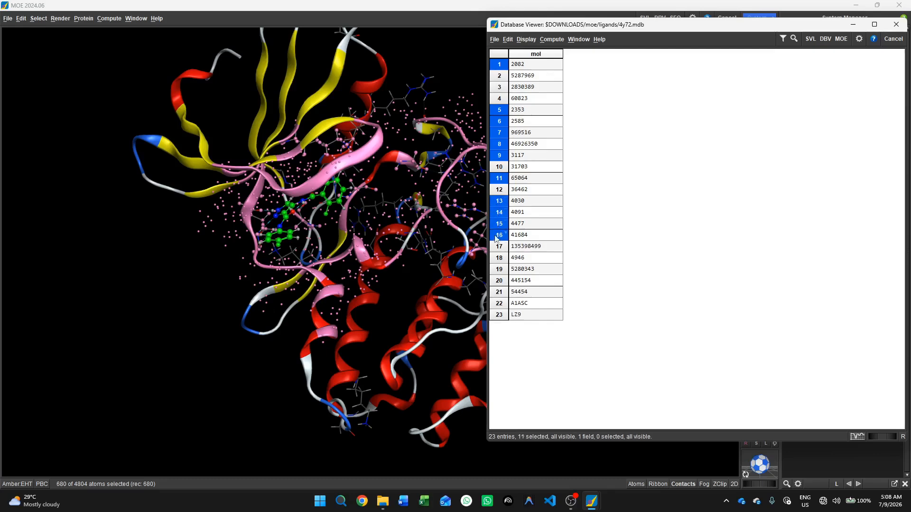
left_click(497, 248, "ctrl")
left_click(496, 259, "ctrl")
left_click(497, 270, "ctrl")
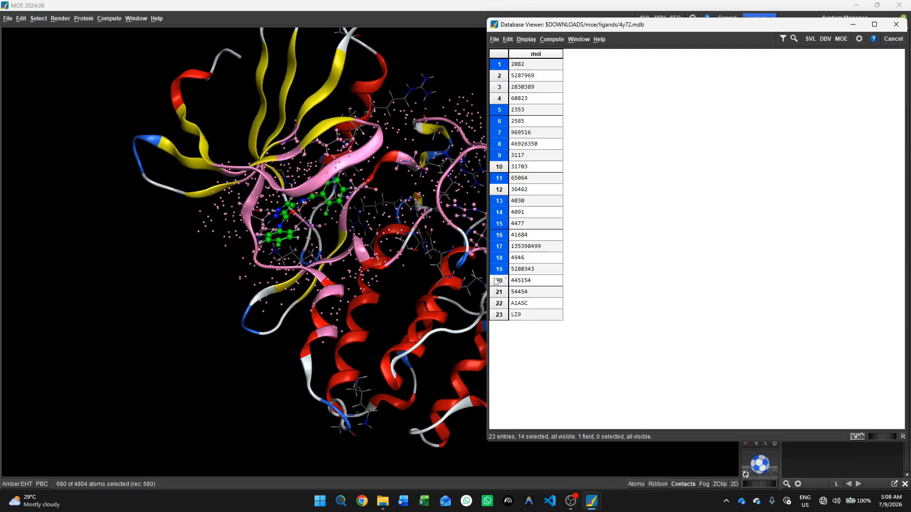
left_click(495, 281, "ctrl")
left_click(496, 293, "ctrl")
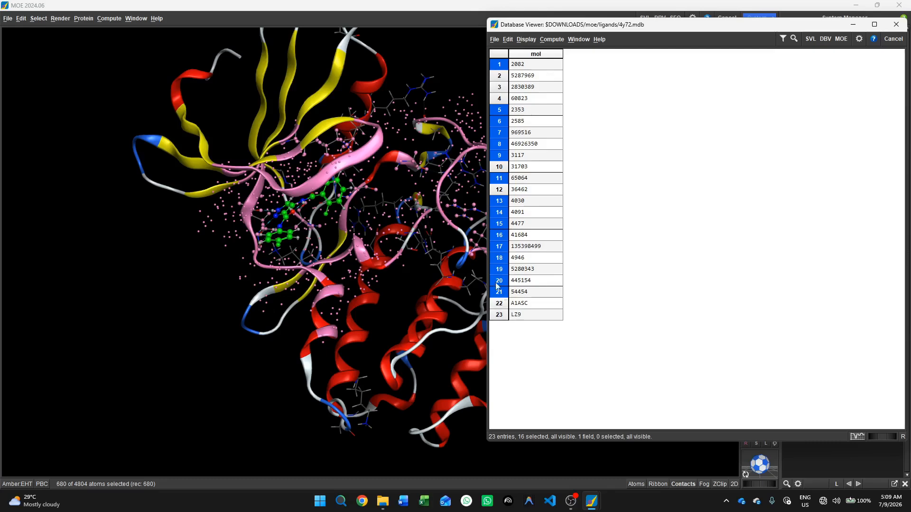
right_click(496, 285)
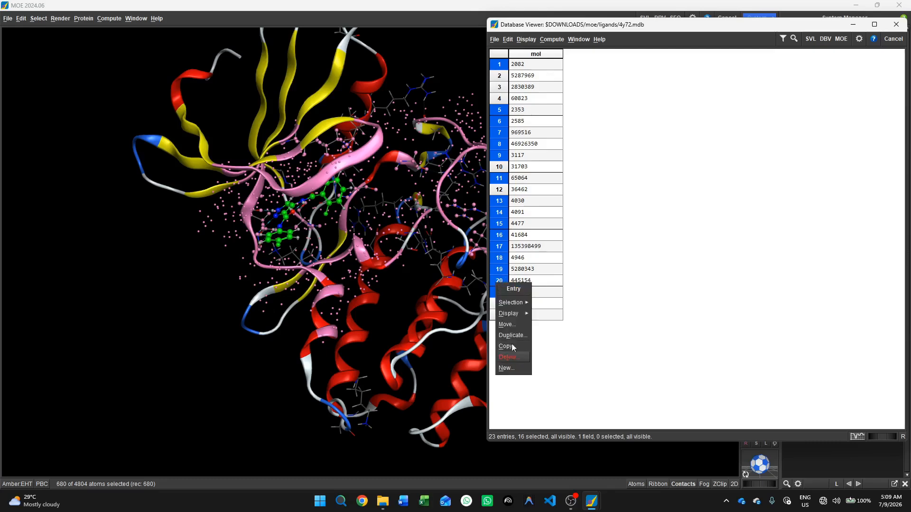
mouse_move(523, 304)
left_click(540, 361)
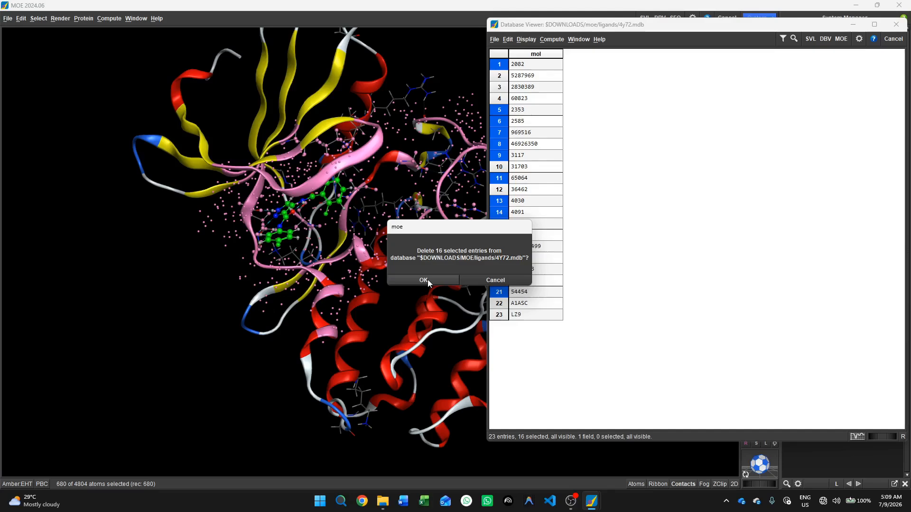
left_click(423, 280)
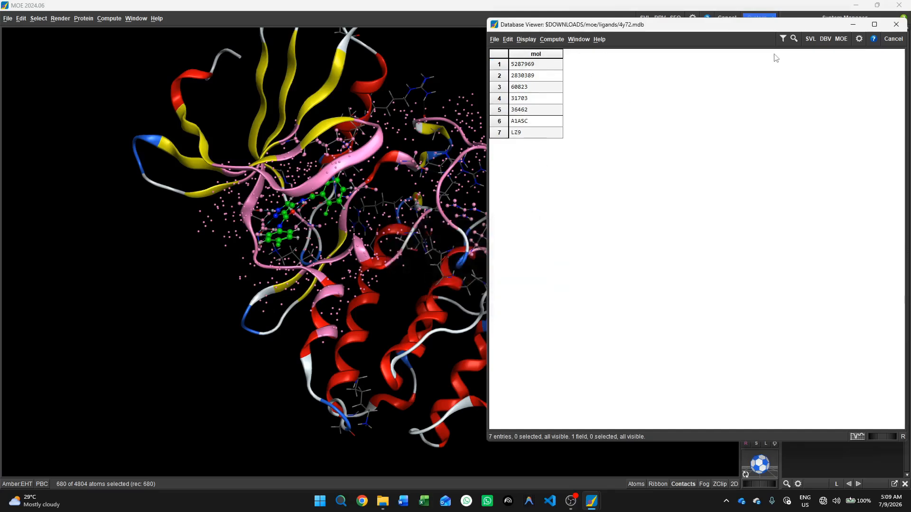
Minimize the database viewer and return to the Dock setup, keeping the PH4 option at None
left_click(852, 24)
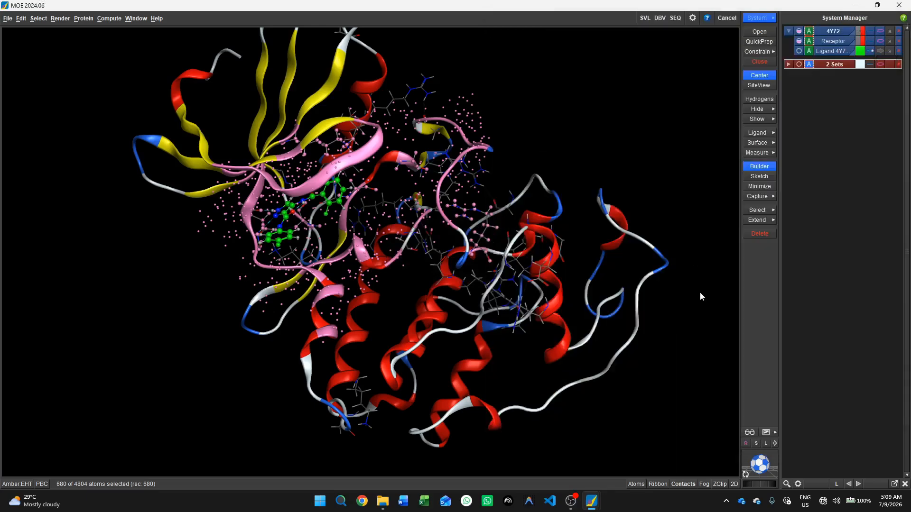
mouse_move(600, 502)
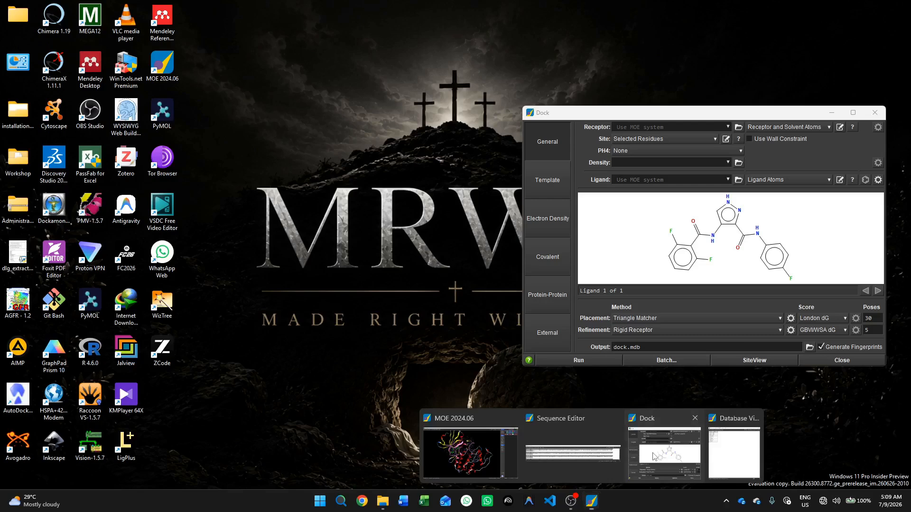
left_click(657, 449)
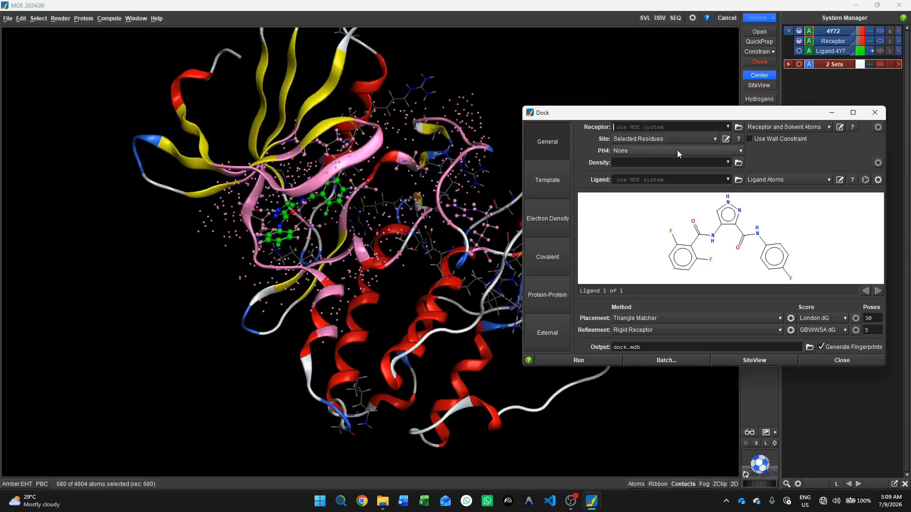
left_click(740, 149)
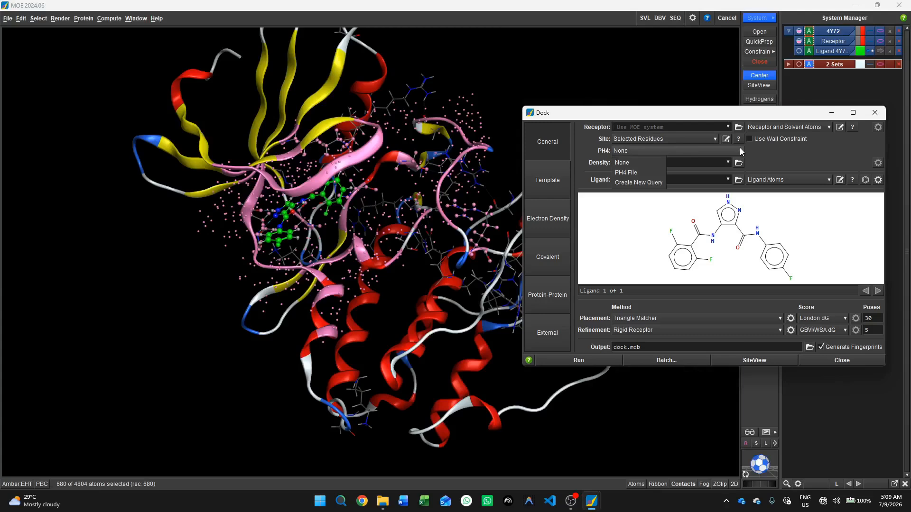
left_click(774, 157)
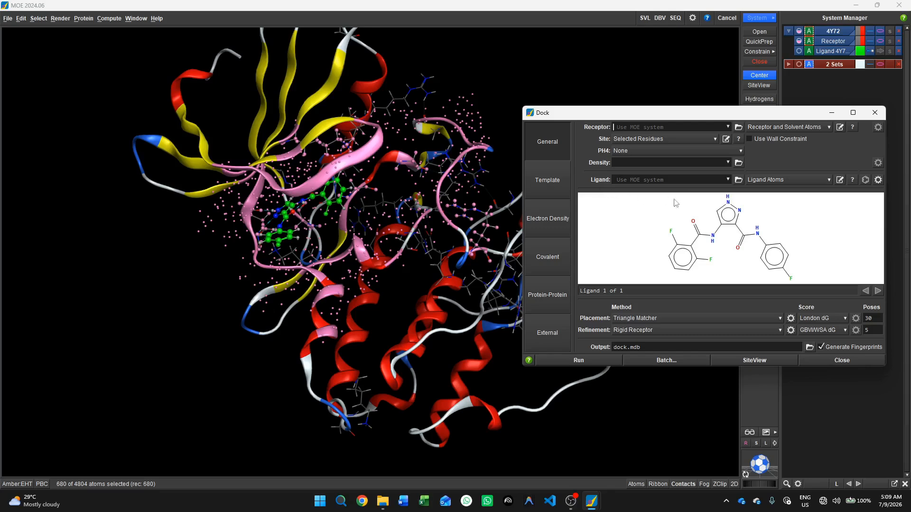
Load 4Y72.mdb from the MOE ligands folder as the ligand source for docking
left_click(737, 181)
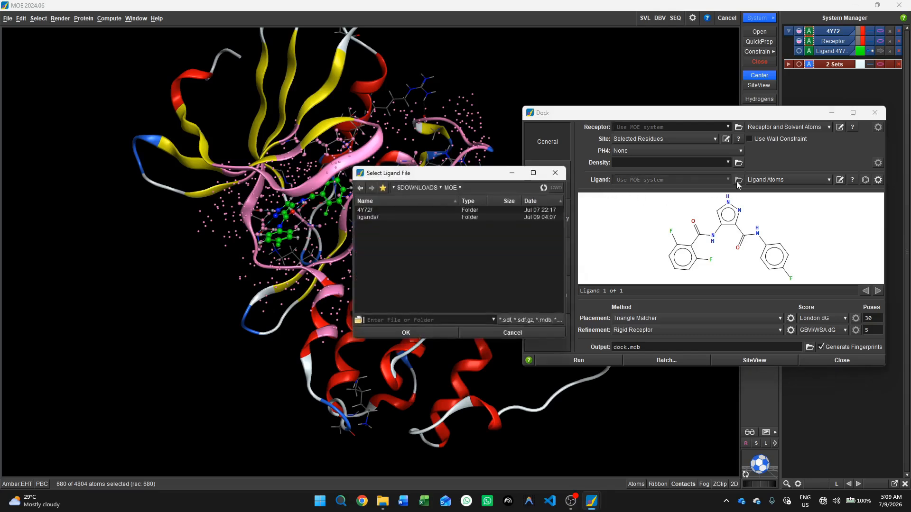
double_click(383, 217)
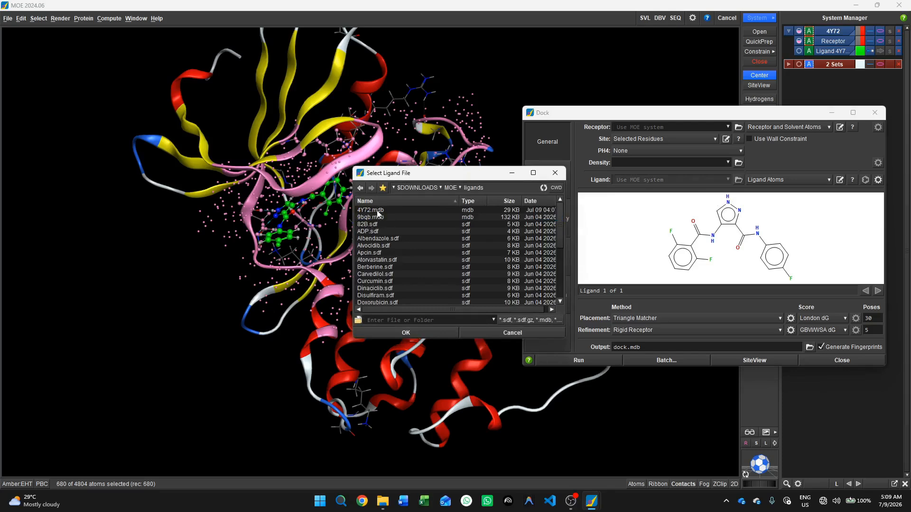
left_click(377, 211)
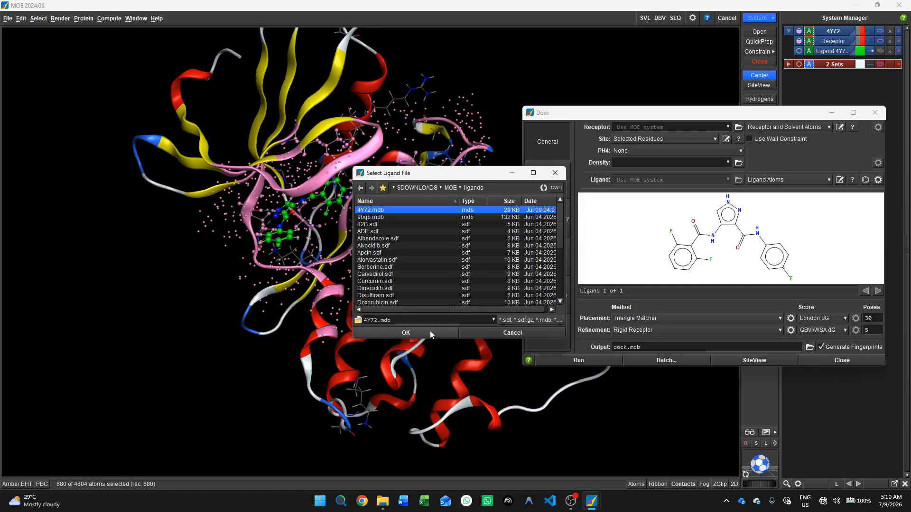
left_click(409, 331)
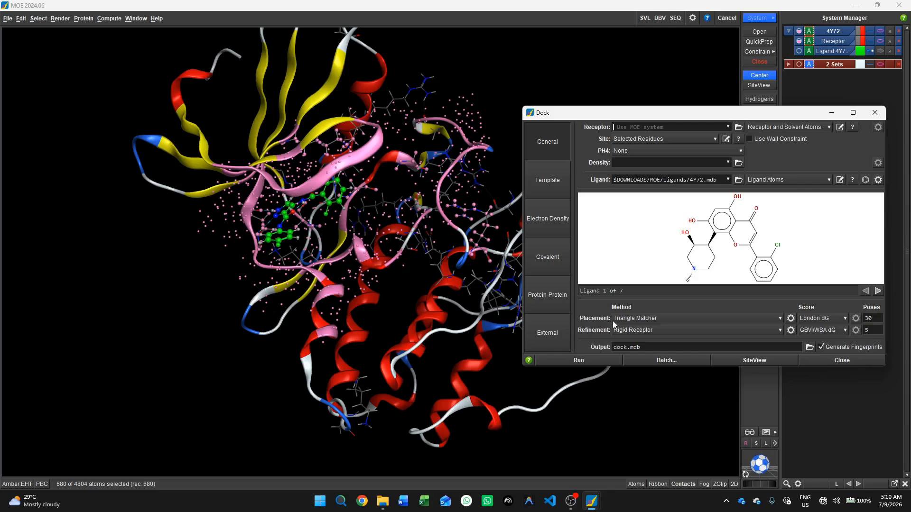
Review the available placement methods and scoring functions, keeping Triangle Matcher and London dG
left_click(630, 318)
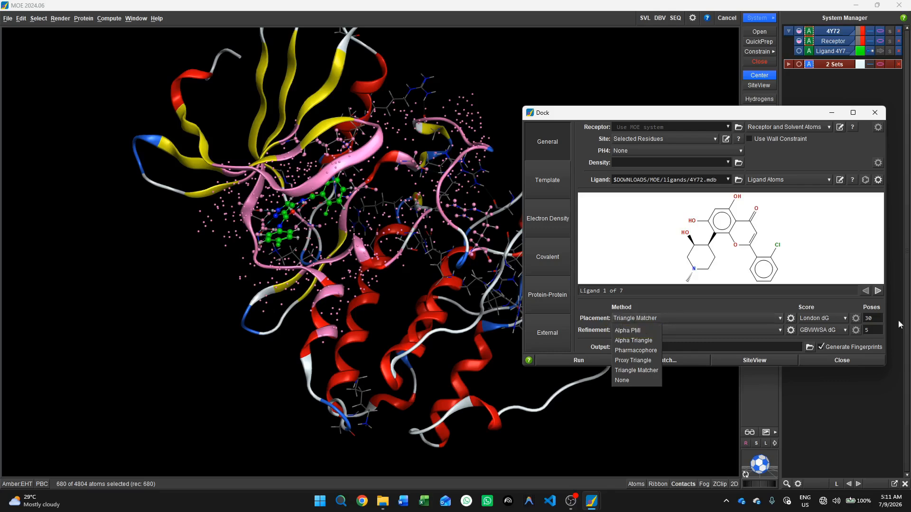
left_click(842, 321)
left_click(842, 318)
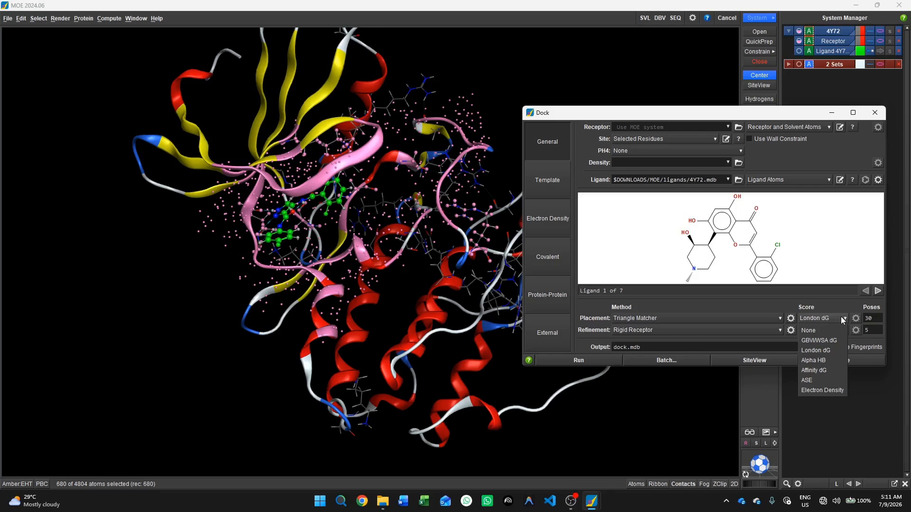
left_click(842, 319)
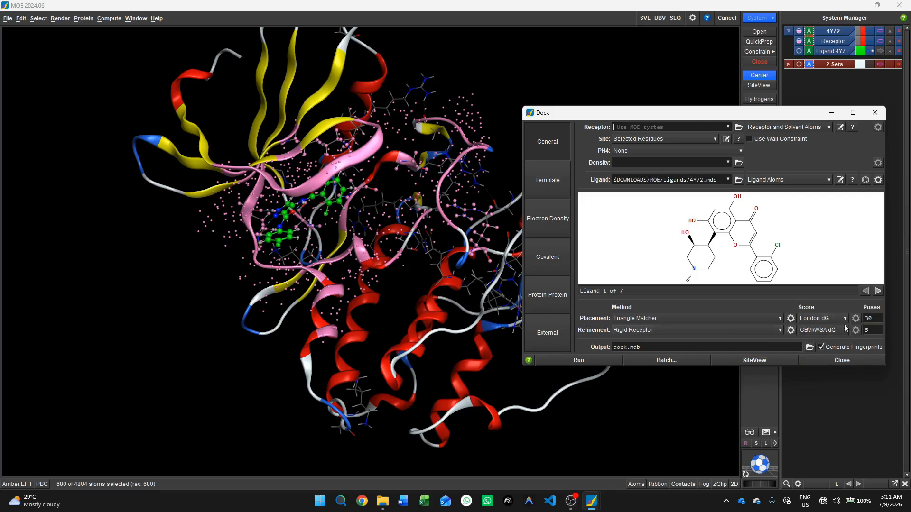
Set the number of poses to 7 for placement and 3 for refinement
left_click_drag(880, 321, 864, 318)
type("5")
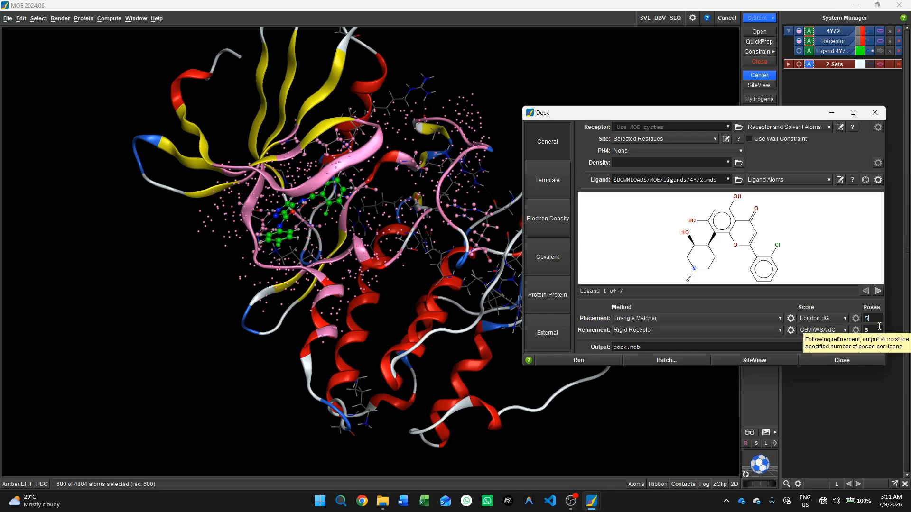
key("BackSpace")
type("7")
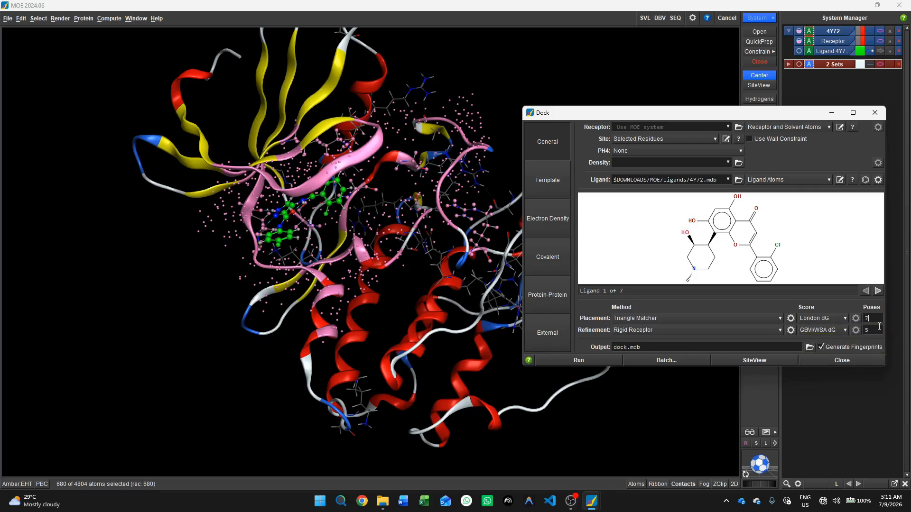
key("Tab")
type("3")
Name the docking output rigid_dock.mdb and choose Rigid Receptor as the refinement method
type("rigid")
type("_")
left_click(684, 331)
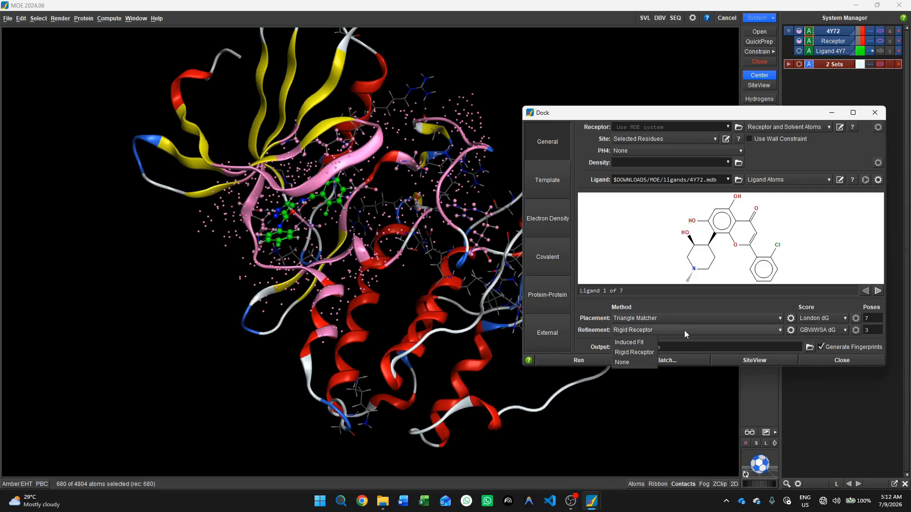
left_click(627, 355)
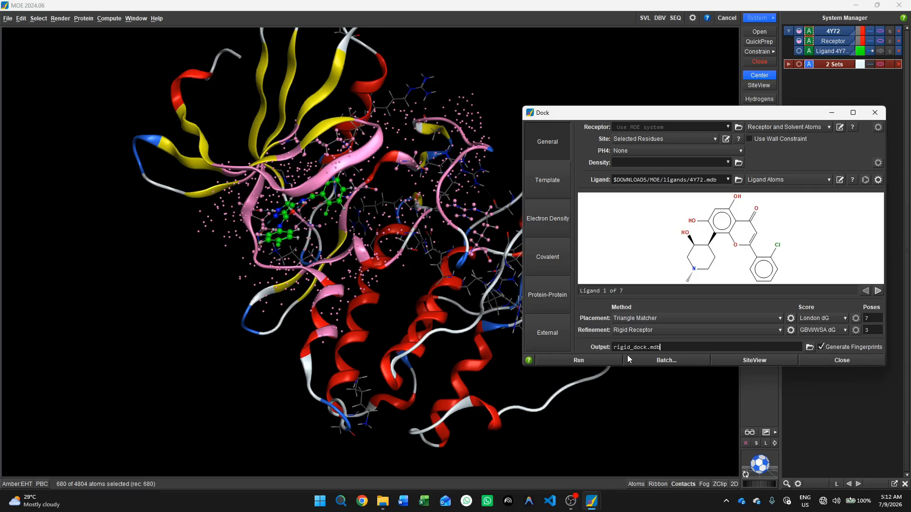
Run the docking and agree to continue with the selected atoms ignored
left_click(604, 359)
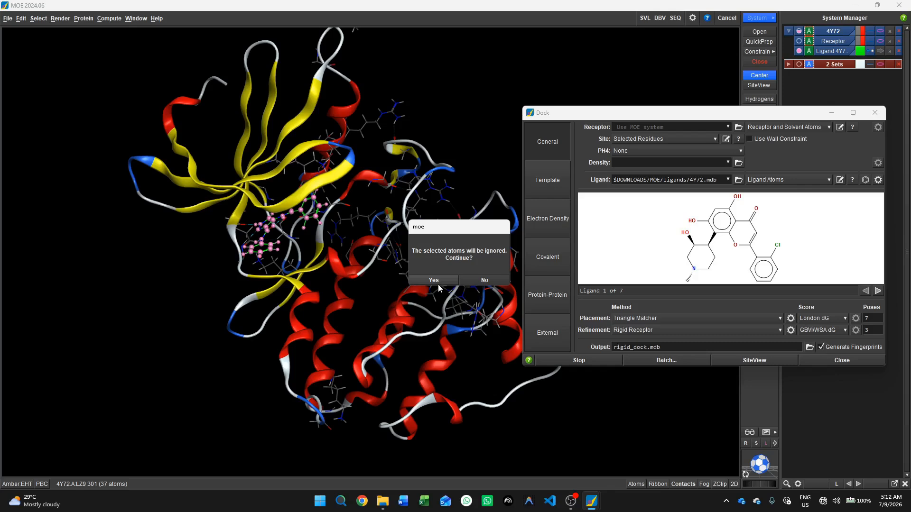
left_click(434, 280)
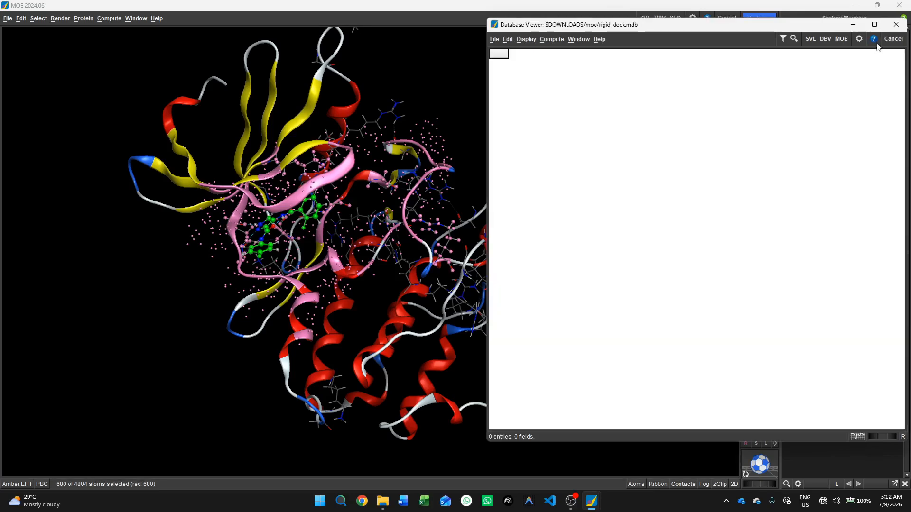
Move the rigid_dock.mdb viewer out of the way and delete the 4Y72 ligand from the system
left_click_drag(812, 28, 816, 90)
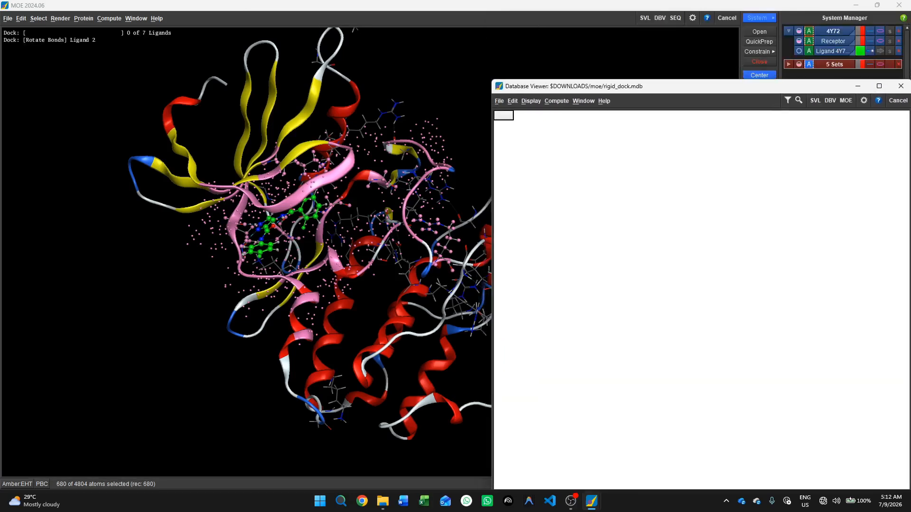
left_click(898, 51)
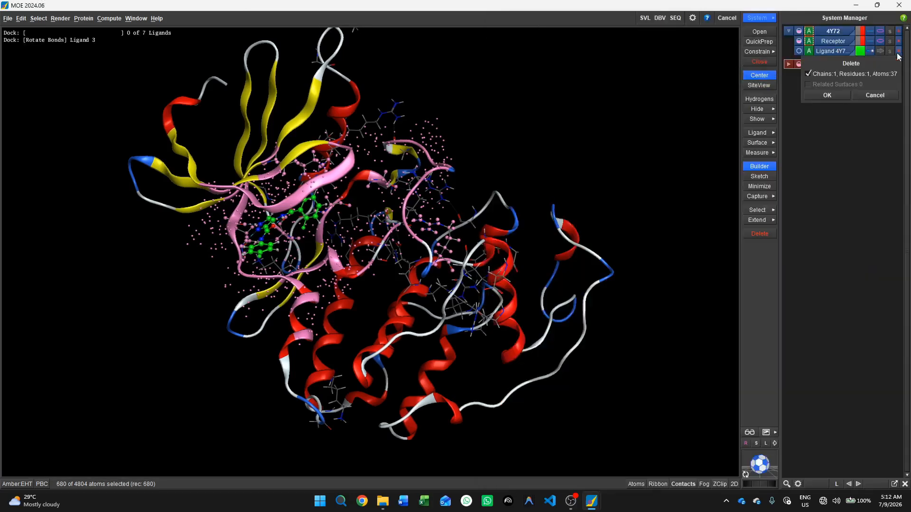
left_click(830, 98)
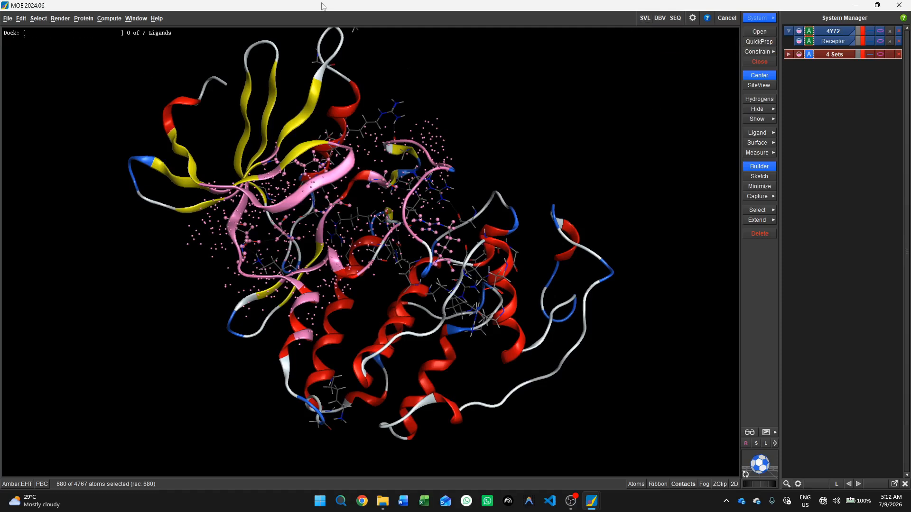
Open the SVL Commands window and enlarge it upward to follow the docking log
left_click(644, 18)
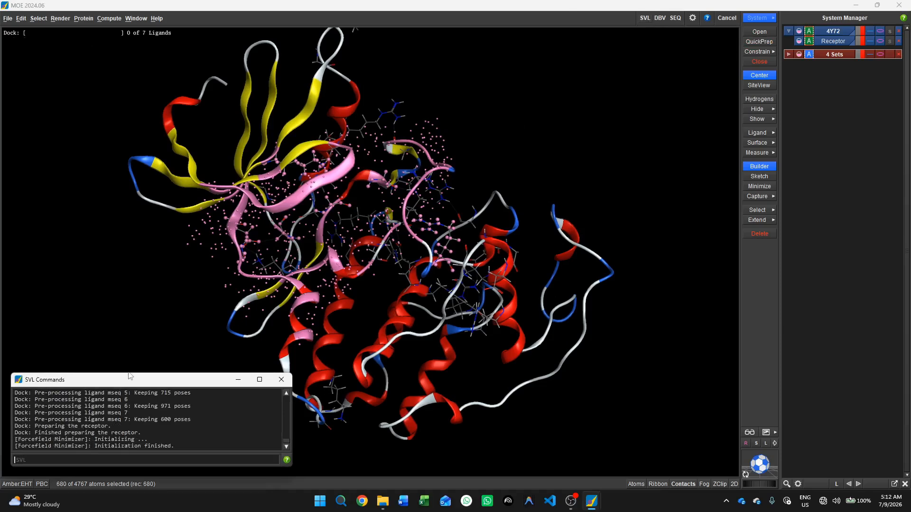
left_click_drag(138, 375, 138, 238)
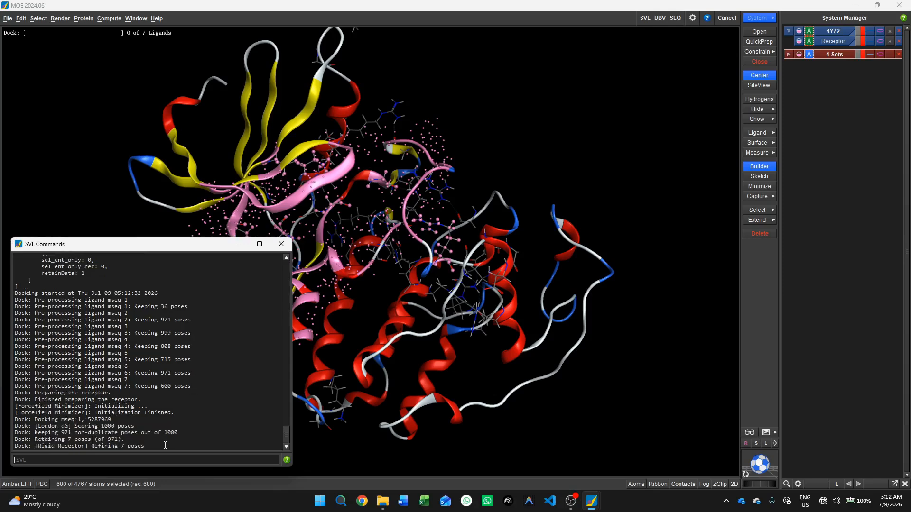
Move the SVL Commands window clear of the receptor and enlarge the structure view while the docking log runs
left_click_drag(94, 250, 684, 157)
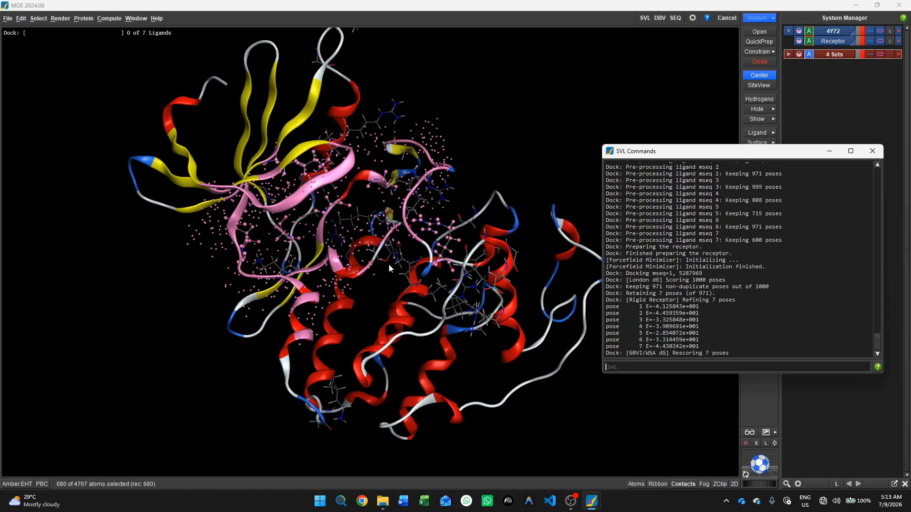
scroll(388, 268, "down", 1)
scroll(389, 268, "up", 3)
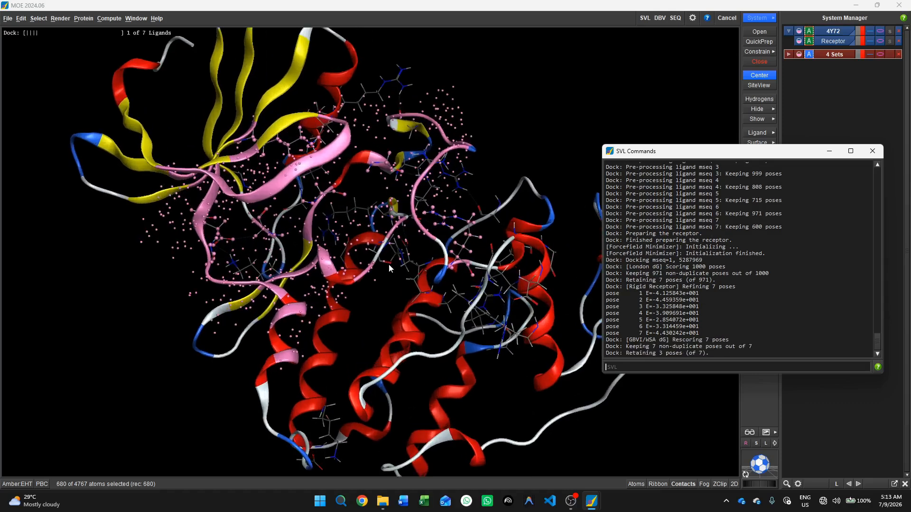
scroll(389, 267, "up", 2)
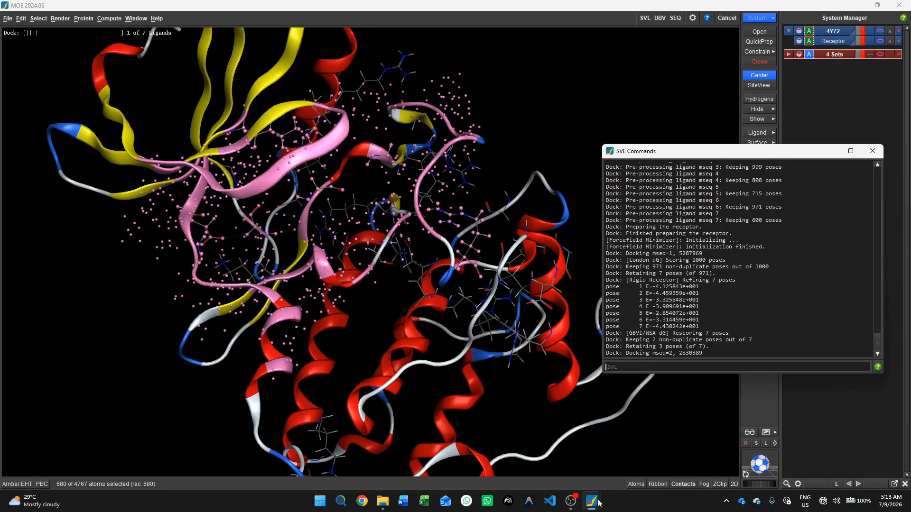
Bring the rigid_dock.mdb viewer forward and reposition it to inspect the S scores of the docked poses
mouse_move(591, 509)
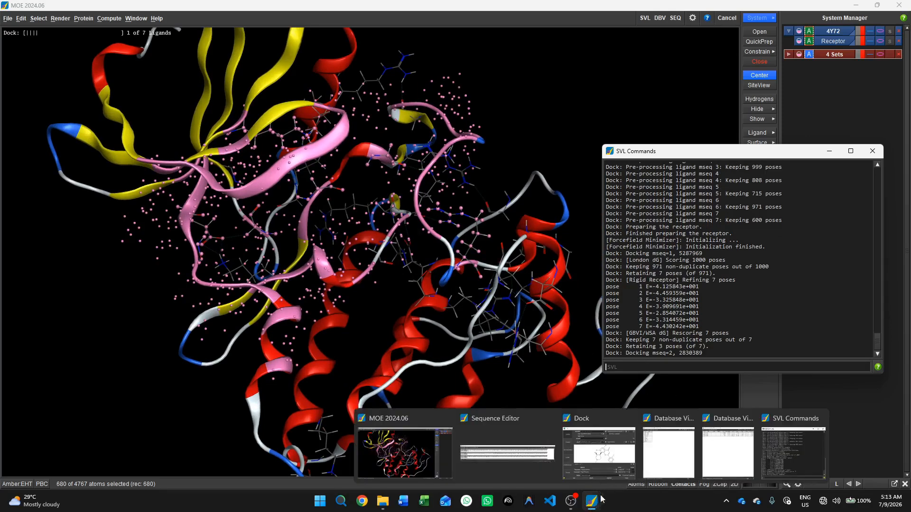
mouse_move(669, 462)
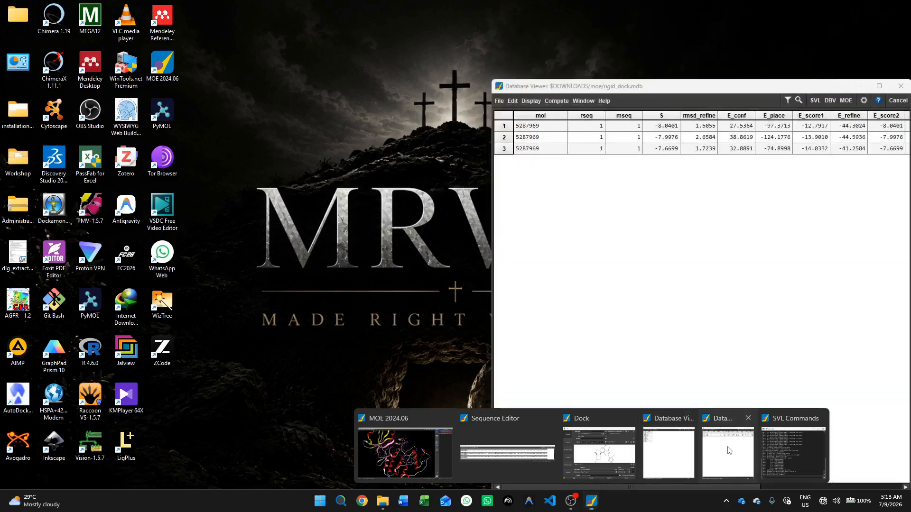
left_click(728, 450)
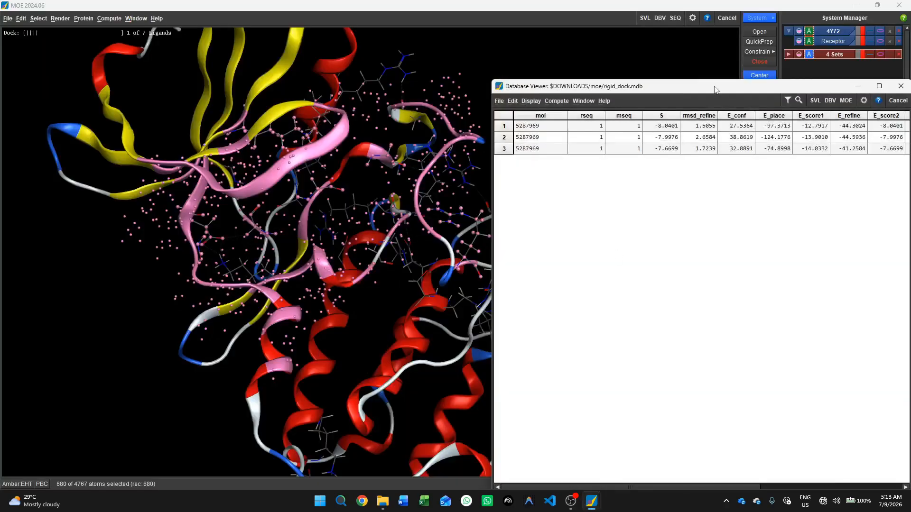
left_click_drag(714, 86, 618, 71)
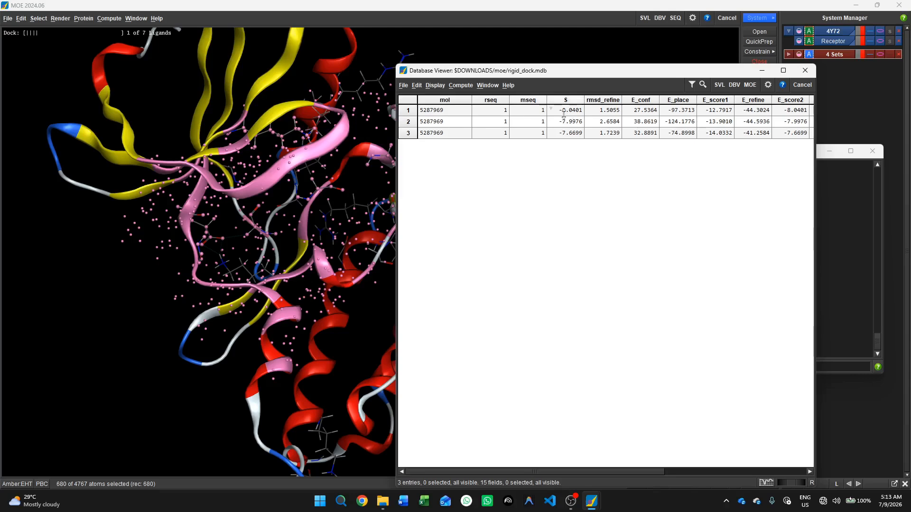
mouse_move(566, 104)
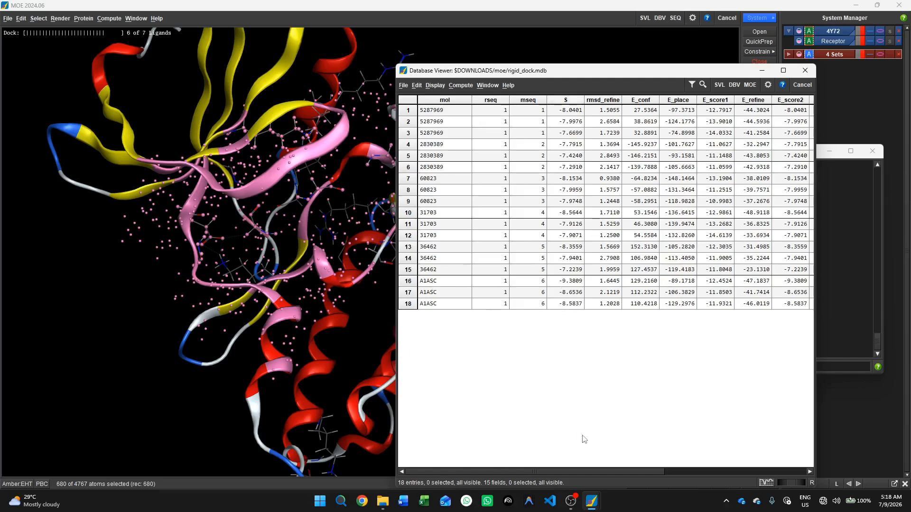
Check the end of the docking log in SVL Commands and minimize that window
left_click(718, 88)
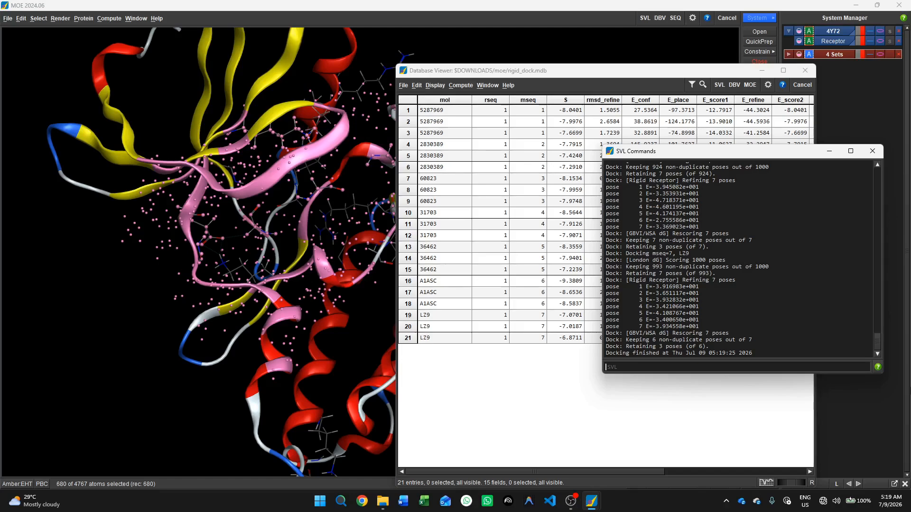
left_click_drag(878, 339, 894, 378)
left_click(829, 151)
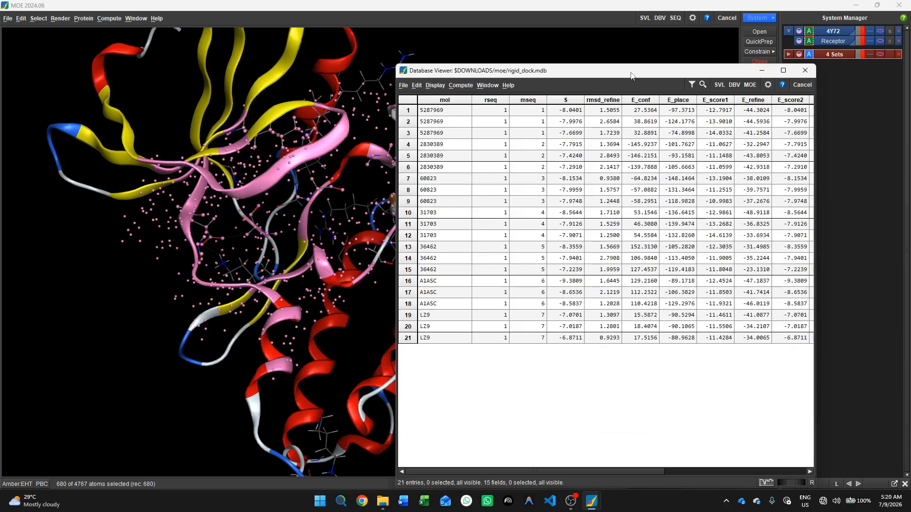
Save a copy of the docking database as rigid_results.mdb in the MOE folder, opened in the same viewer
left_click_drag(633, 75, 656, 58)
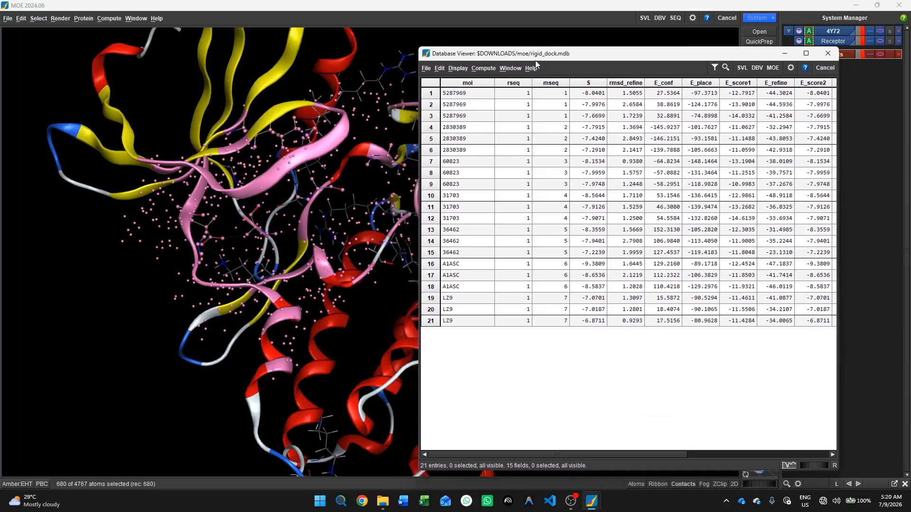
left_click(426, 68)
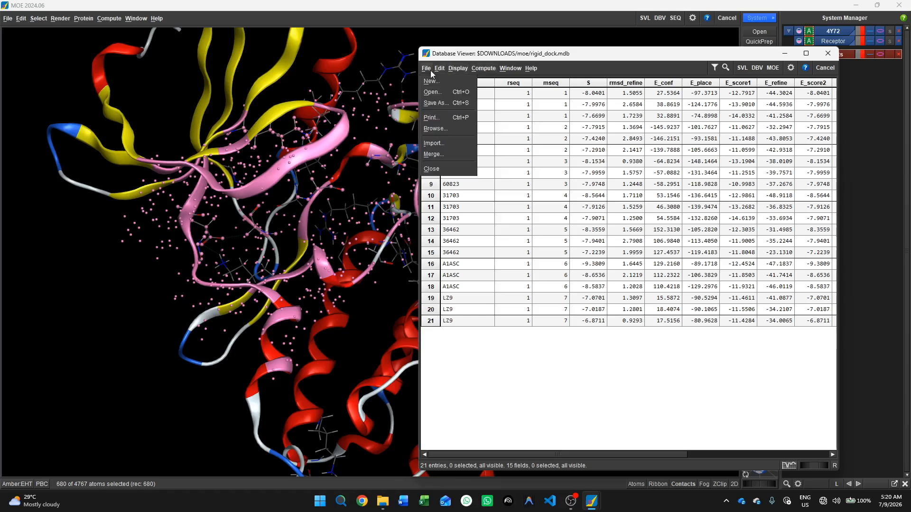
left_click(432, 104)
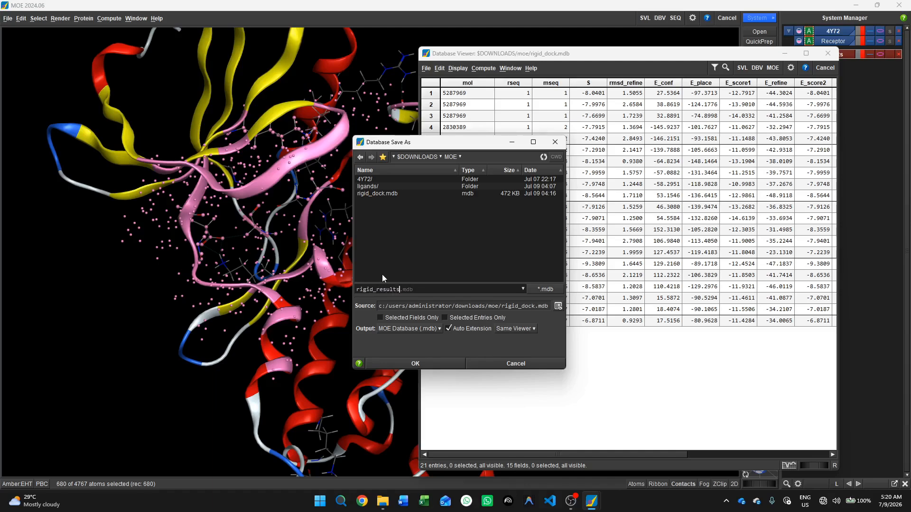
left_click(395, 361)
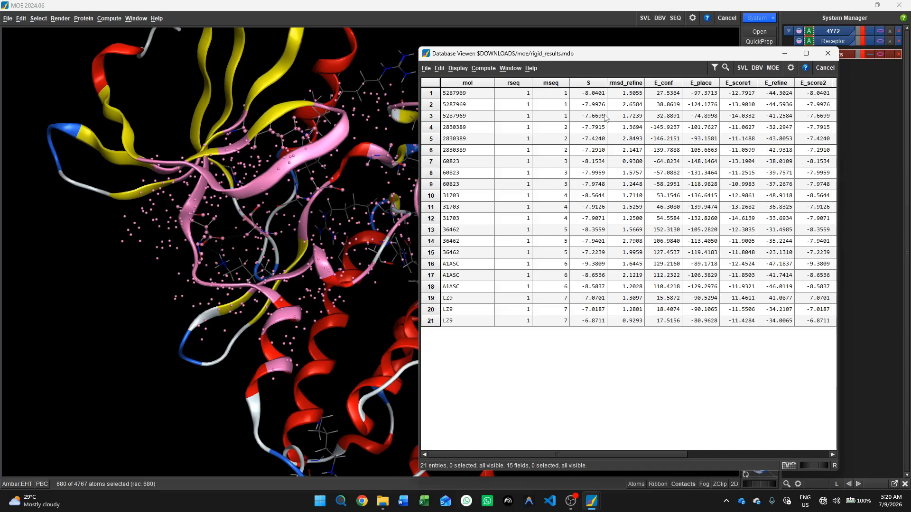
Delete entries 2, 3, 5, 6, 8, 9, 11, 12, 14, 15, 17, 18, 20 and 21 to keep each ligand's first pose
left_click(431, 105)
left_click(430, 118, "shift")
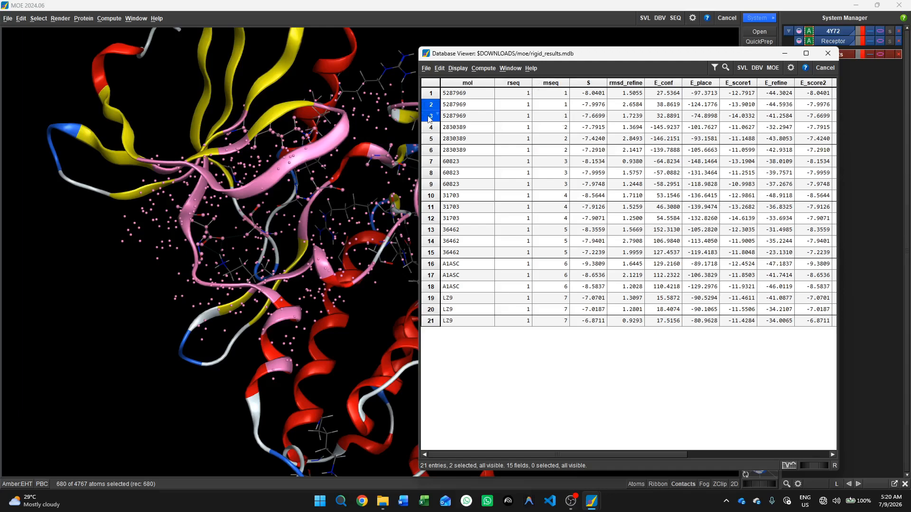
left_click(429, 139, "ctrl")
left_click(430, 151, "ctrl")
left_click(430, 173, "ctrl")
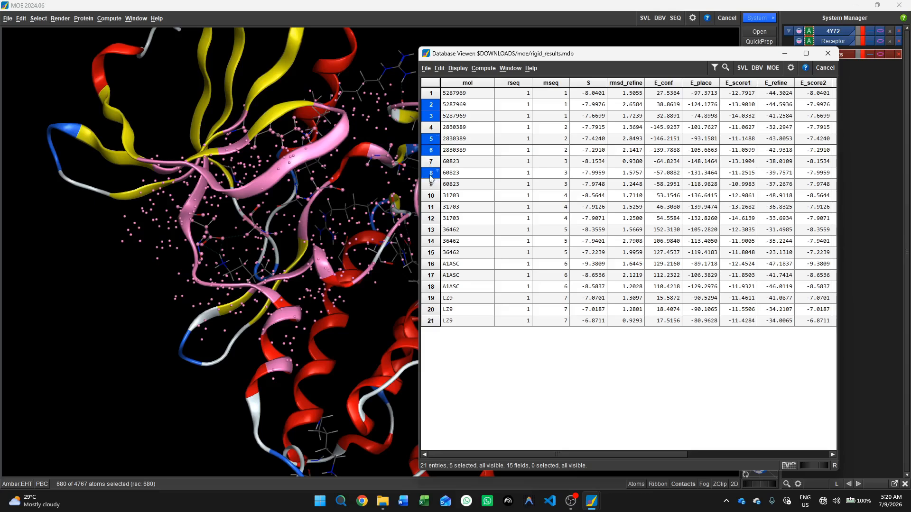
left_click(431, 184, "ctrl")
left_click(430, 207, "ctrl")
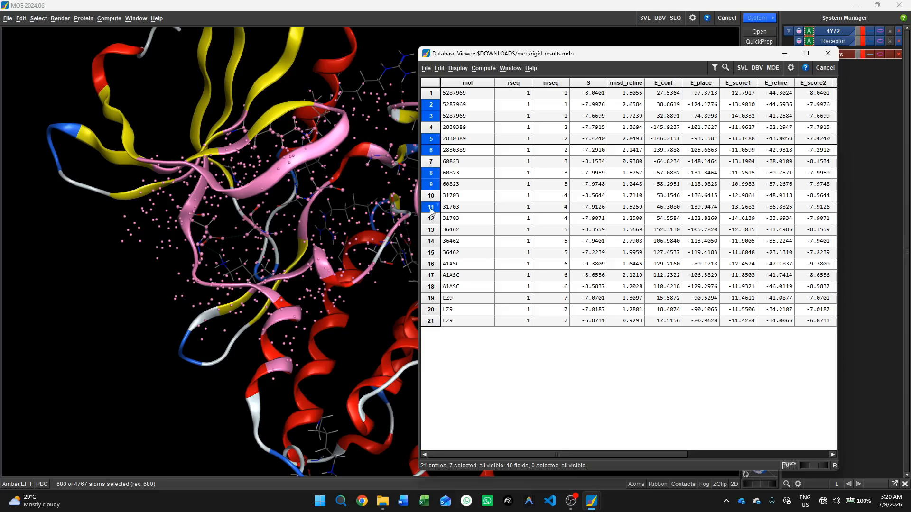
left_click(431, 218, "ctrl")
left_click(430, 241, "ctrl")
left_click(430, 256, "ctrl")
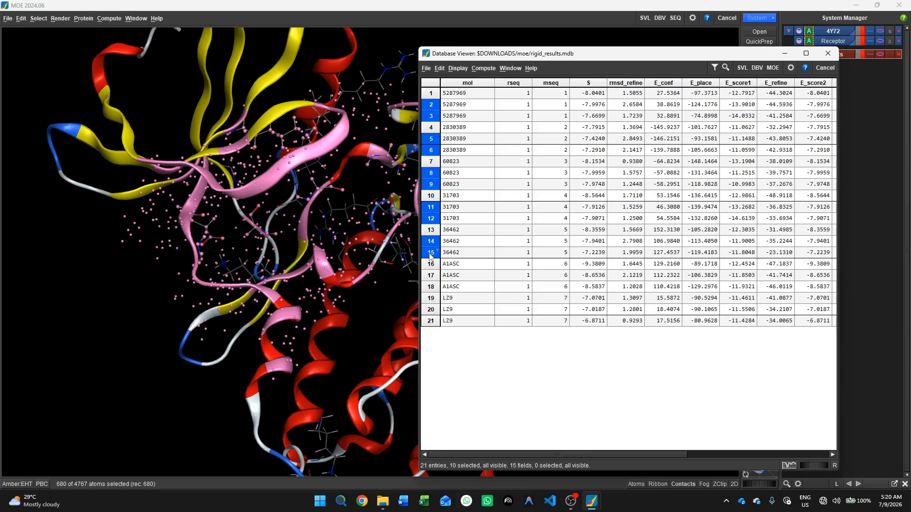
left_click(429, 277, "ctrl")
left_click(430, 288, "ctrl")
left_click(430, 312, "ctrl")
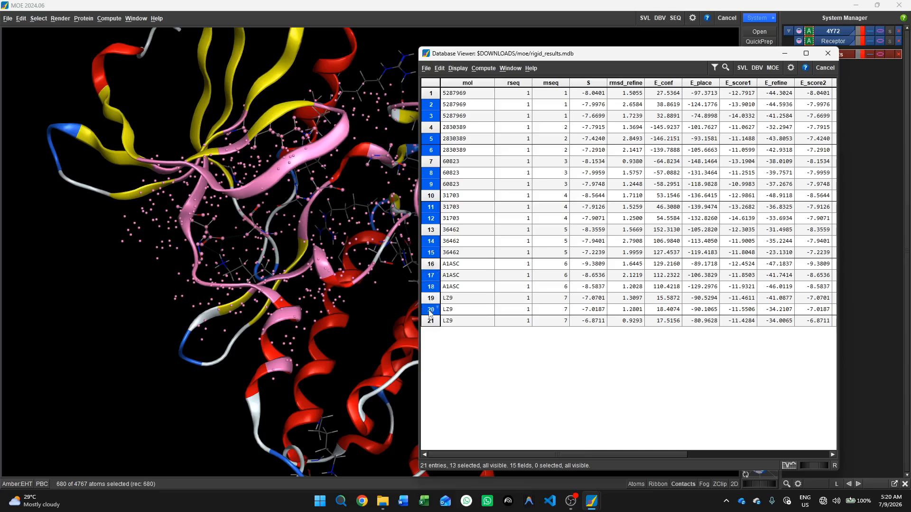
left_click(429, 320, "ctrl")
right_click(430, 322)
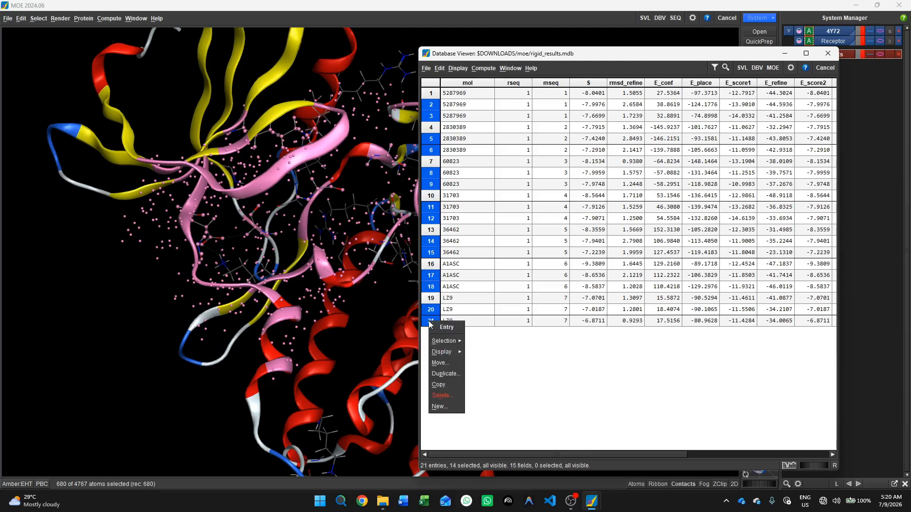
mouse_move(449, 341)
left_click(497, 404)
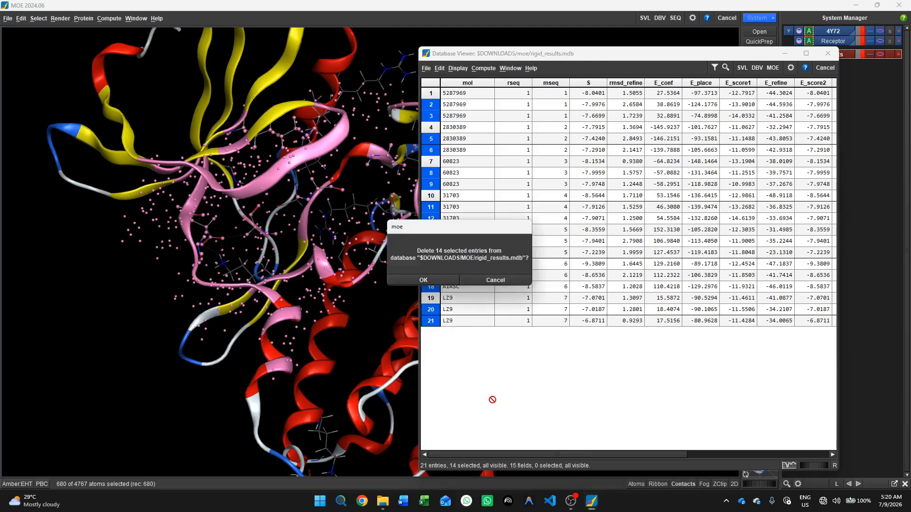
left_click(423, 280)
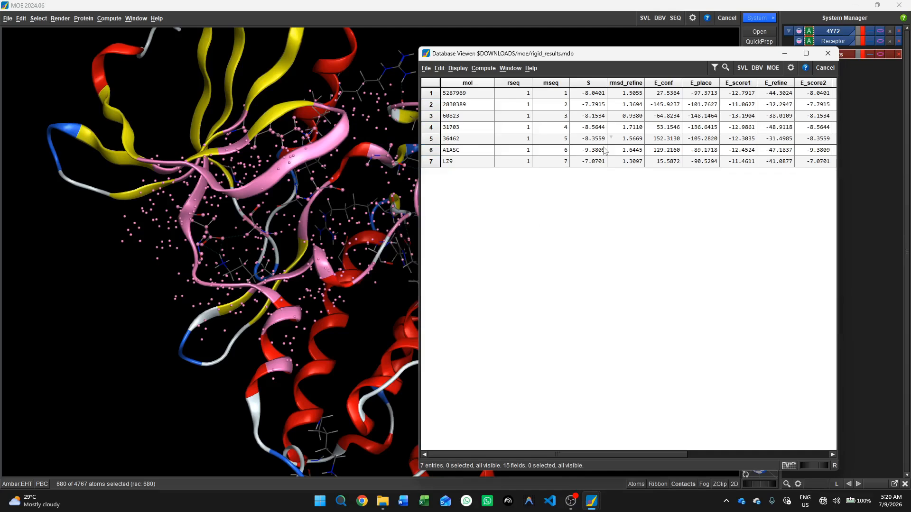
Sort all entries of rigid_results.mdb in ascending order by the S field
left_click(603, 84)
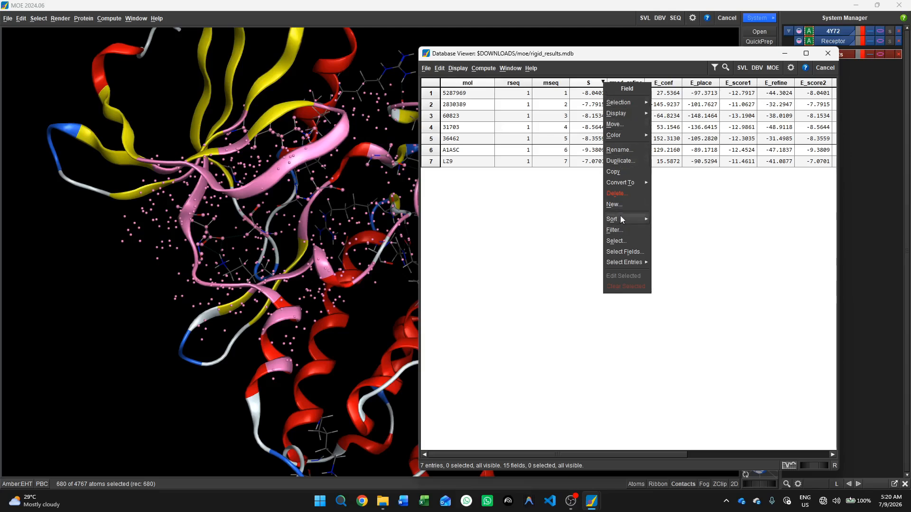
mouse_move(636, 219)
left_click(667, 221)
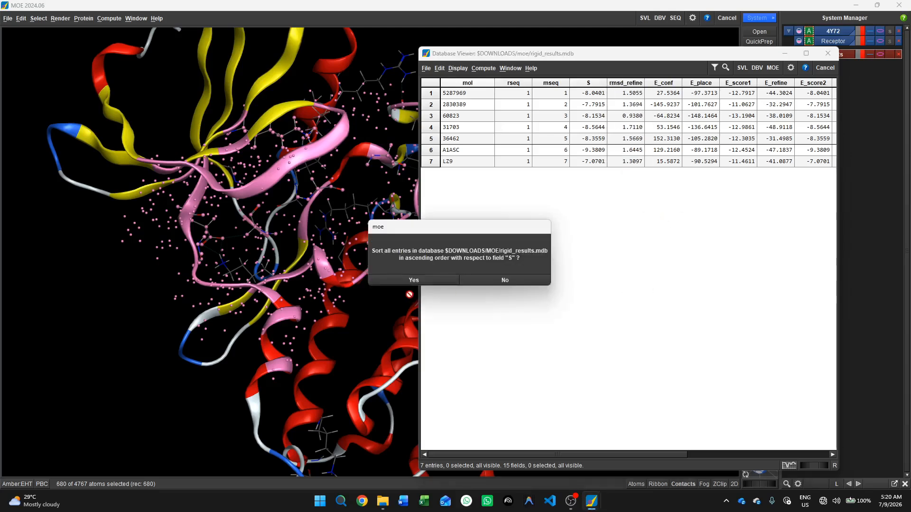
left_click(414, 284)
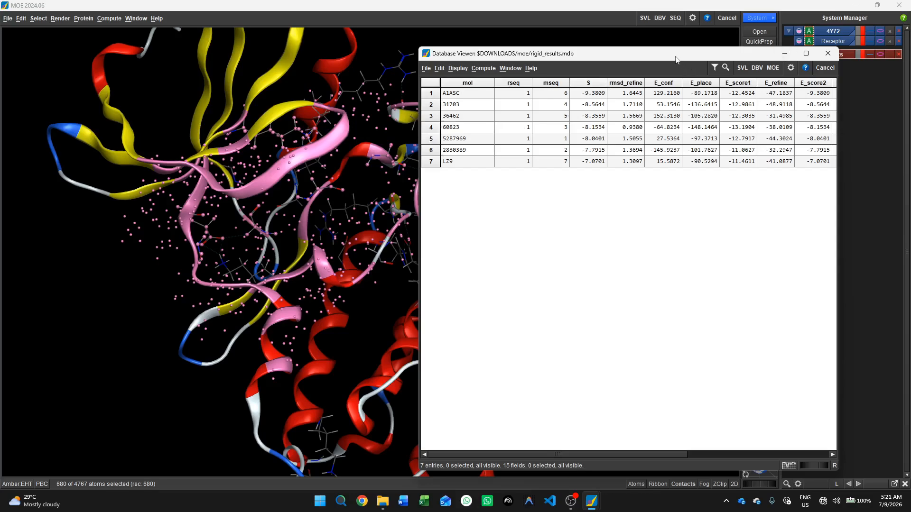
Minimize the results viewer, open the Ligand Interactions window and minimize it for use with the docked poses
left_click_drag(676, 59, 751, 70)
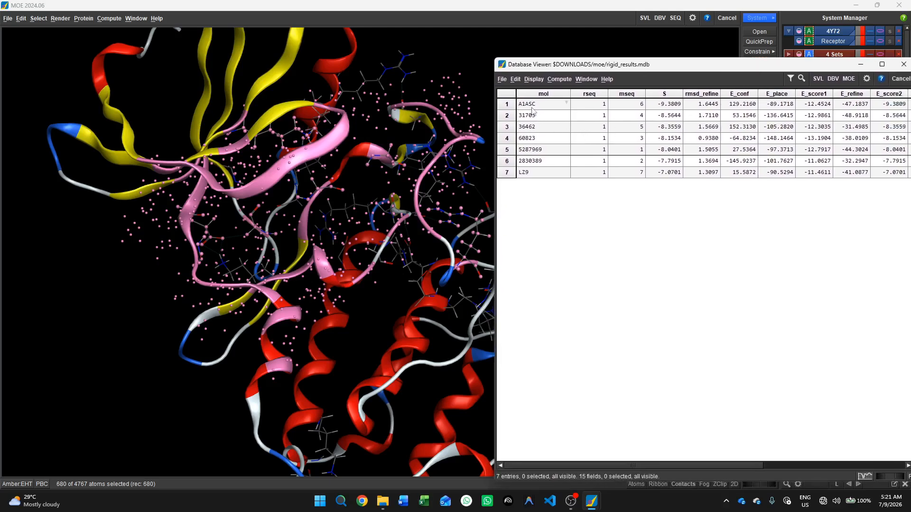
left_click(860, 64)
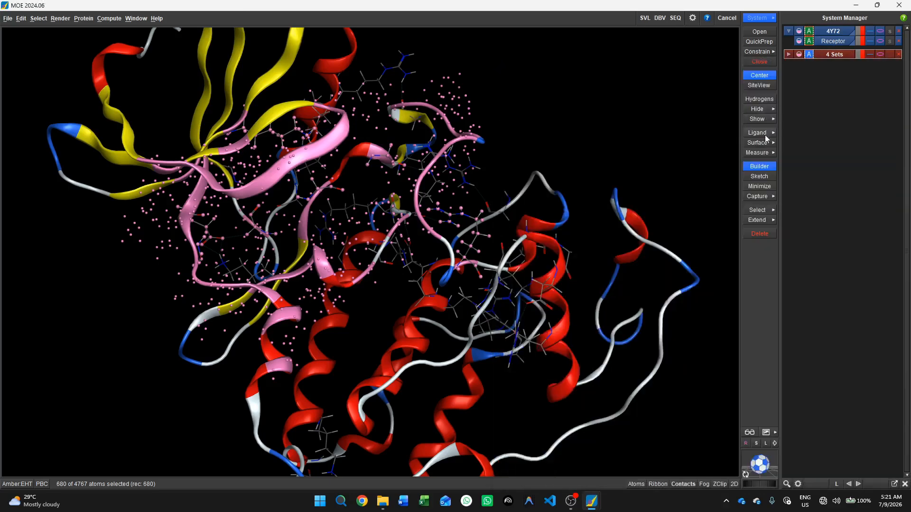
left_click(762, 134)
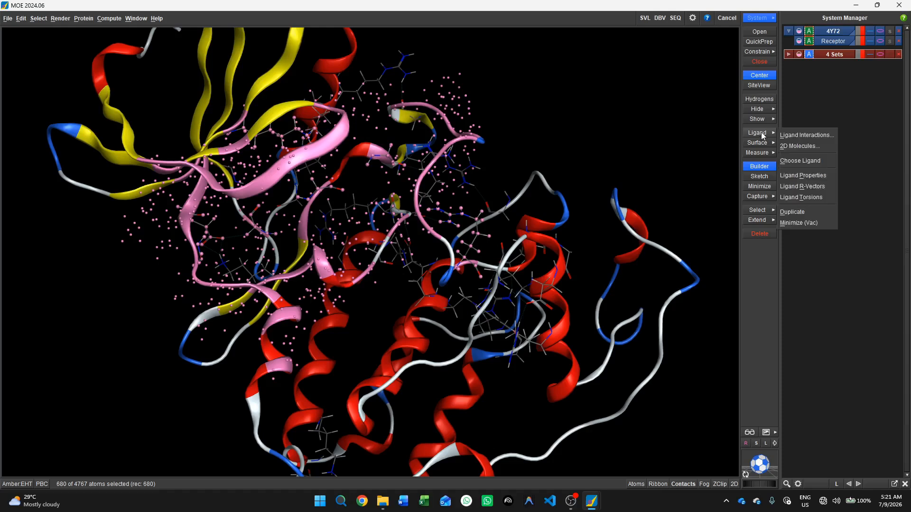
left_click(807, 136)
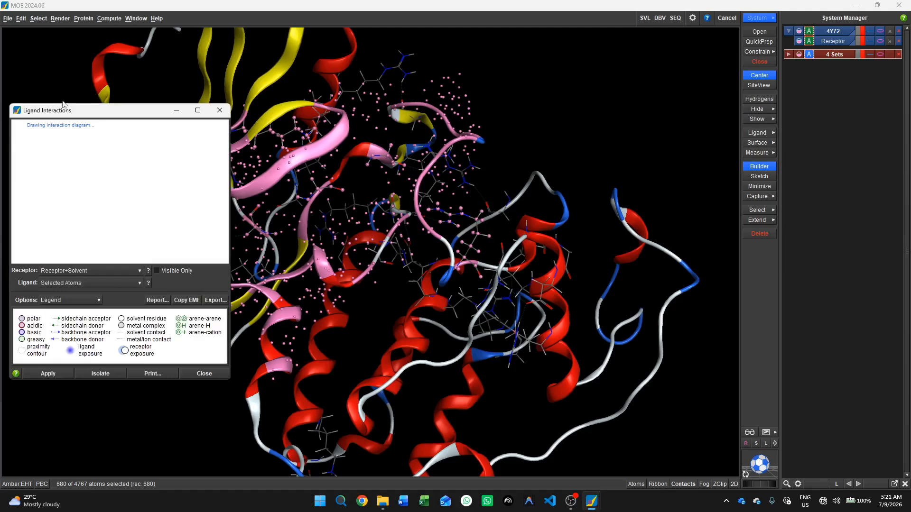
left_click(177, 111)
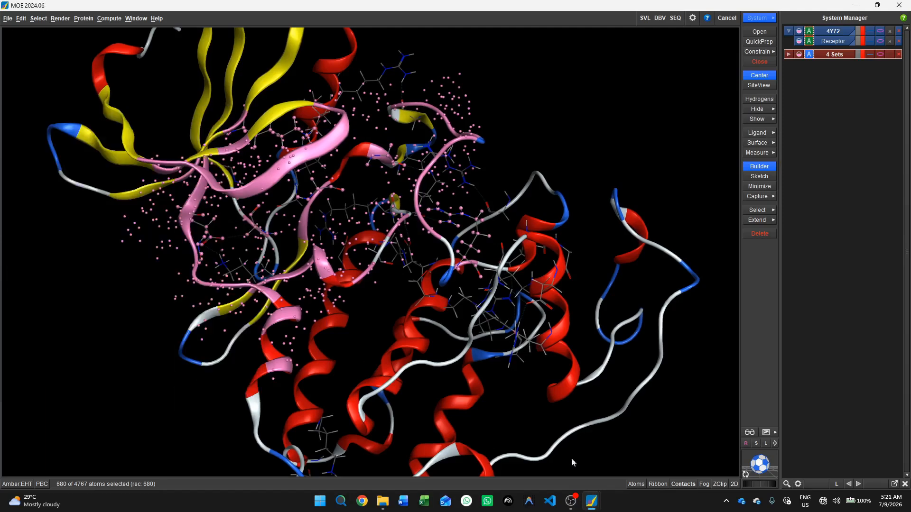
Browse the entries of rigid_results.mdb, move the browser clear of the structure and rotate the view around the docked A1ASC pose
mouse_move(597, 504)
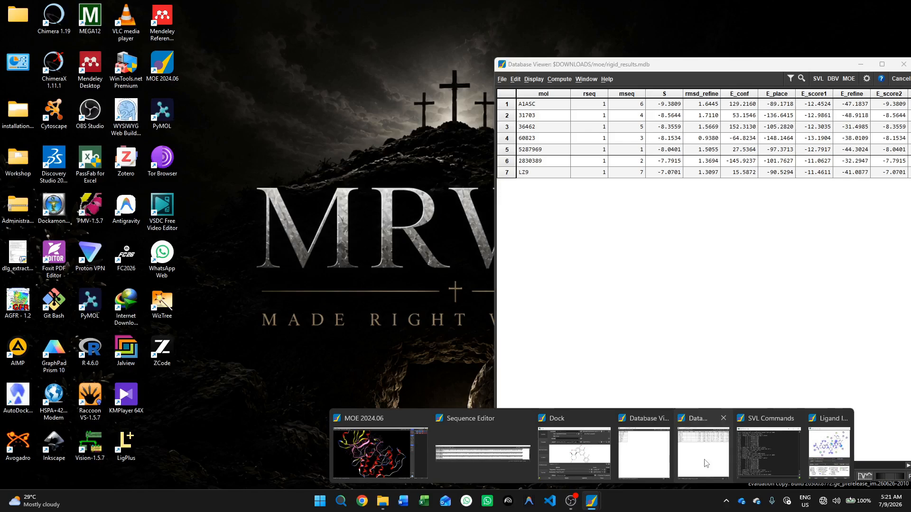
left_click(703, 453)
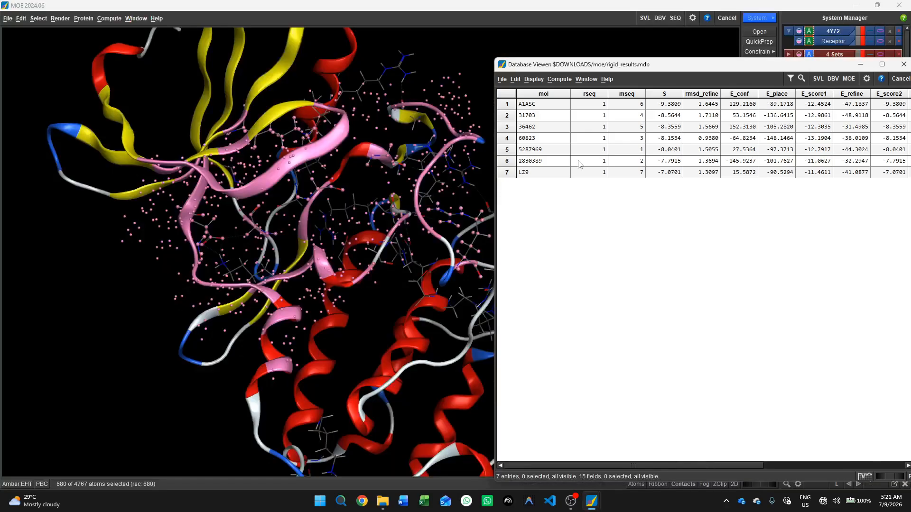
left_click(502, 79)
left_click(511, 140)
left_click(860, 64)
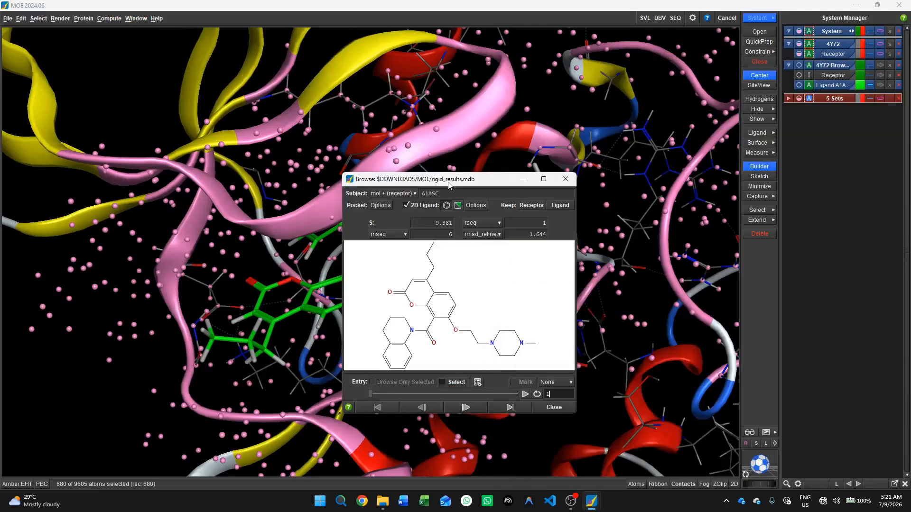
left_click_drag(449, 185, 771, 152)
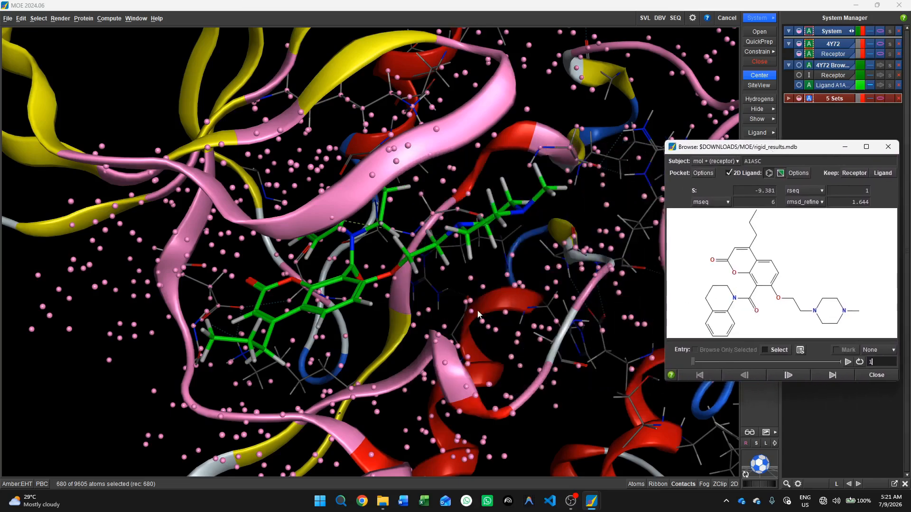
mouse_move(764, 469)
left_mouse_down()
mouse_move(721, 460)
mouse_move(776, 473)
mouse_move(749, 466)
mouse_move(764, 476)
mouse_move(745, 475)
mouse_move(737, 448)
mouse_move(748, 465)
mouse_move(776, 460)
mouse_move(760, 459)
left_mouse_up()
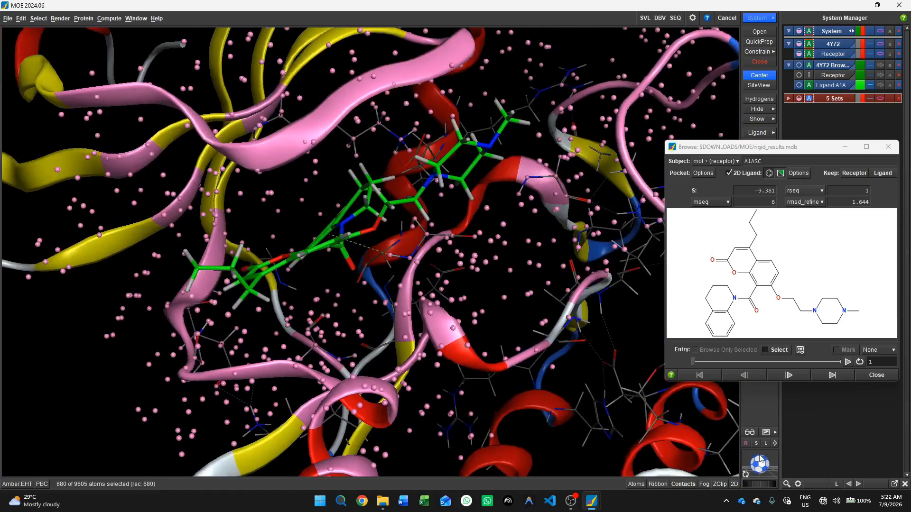
Step through all entries of rigid_results.mdb to compare the ligands' poses and S scores, then return to the first entry
left_click(786, 378)
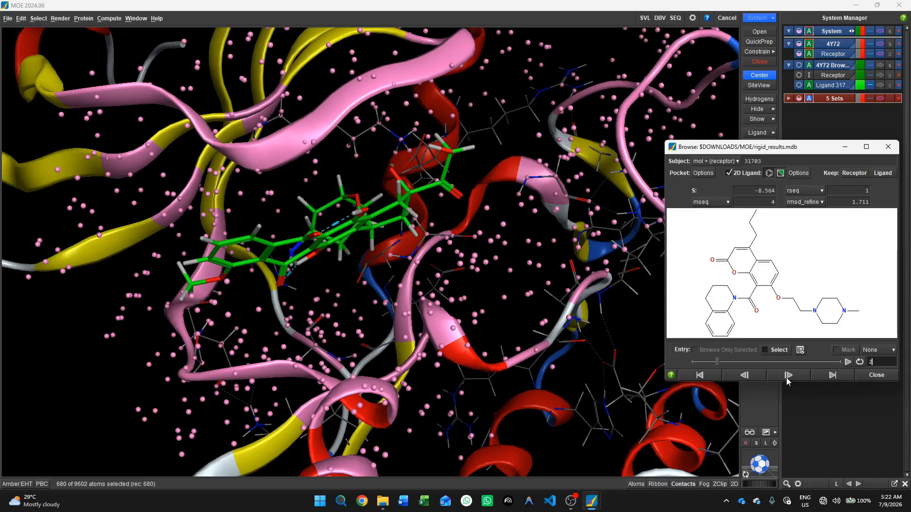
left_click(751, 377)
left_click(785, 377)
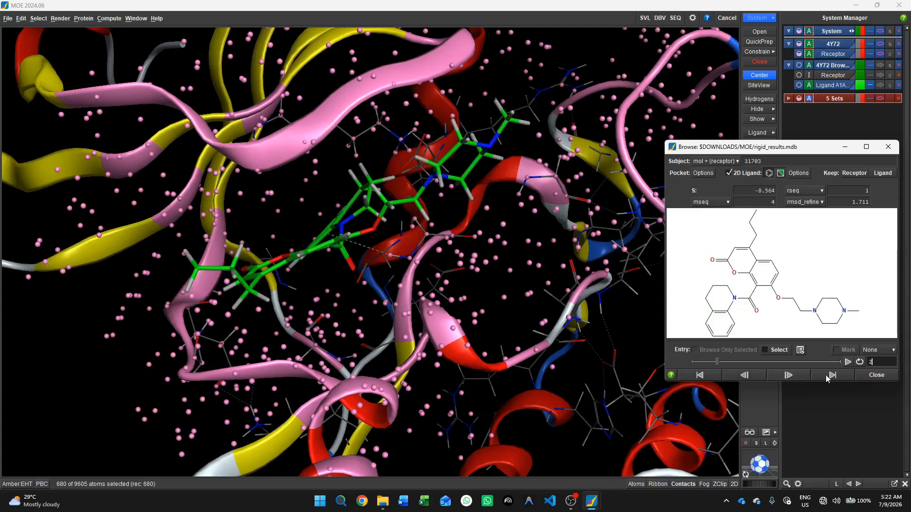
left_click(829, 375)
left_click(701, 376)
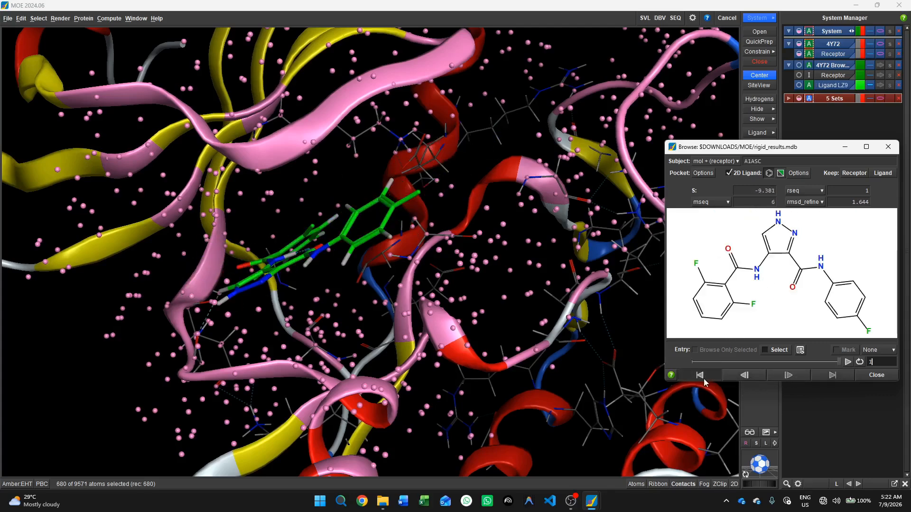
left_click(786, 377)
left_click(787, 378)
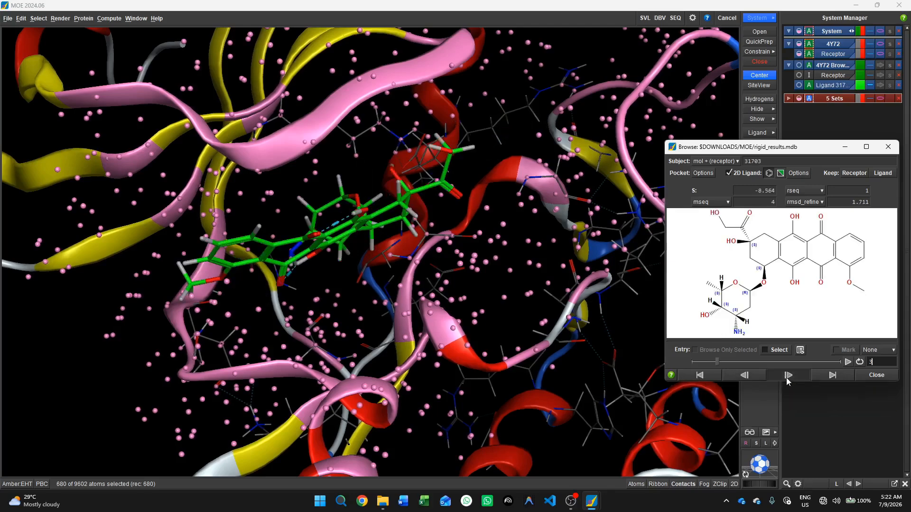
left_click(787, 376)
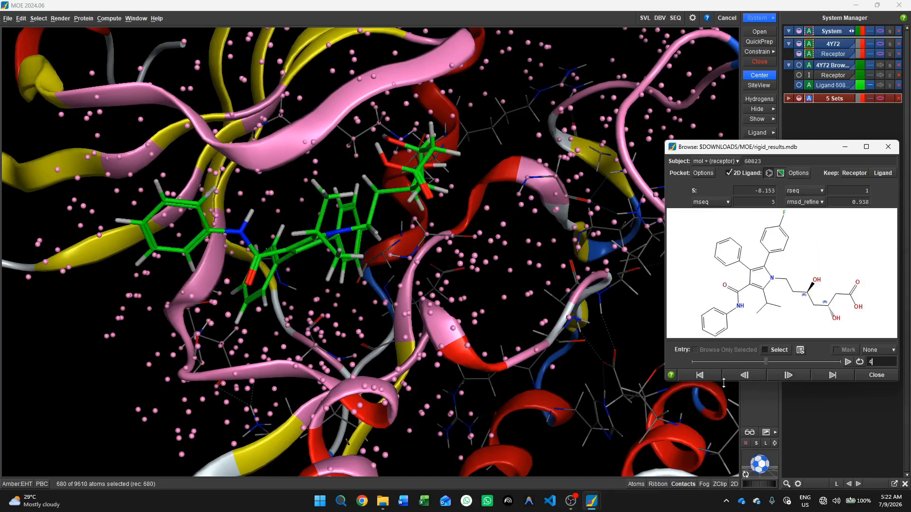
left_click(787, 376)
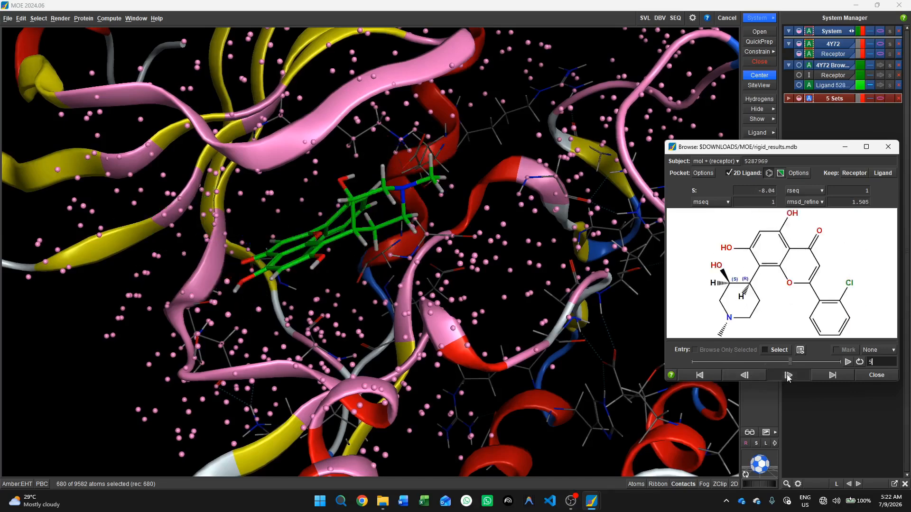
left_click(786, 375)
left_click(787, 375)
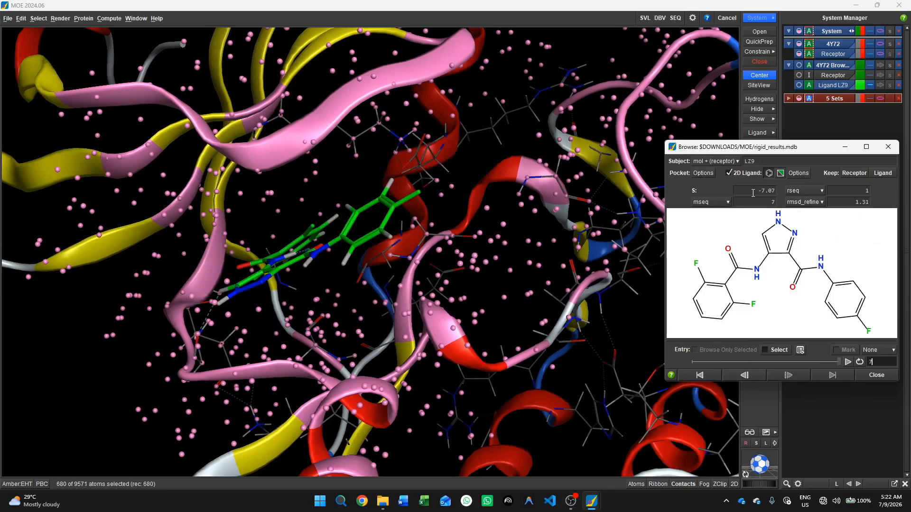
left_click(703, 375)
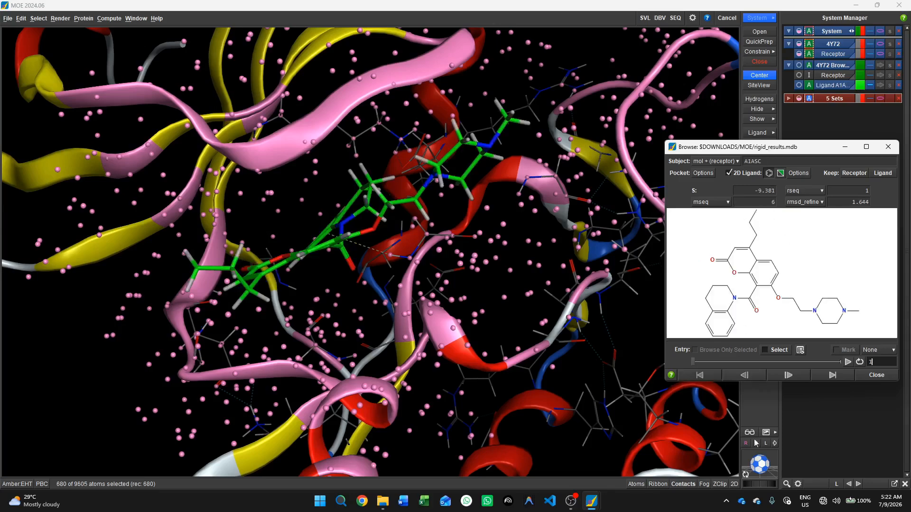
Restore the Ligand Interactions window and enlarge it in height and width so the interaction diagram is readable
mouse_move(584, 507)
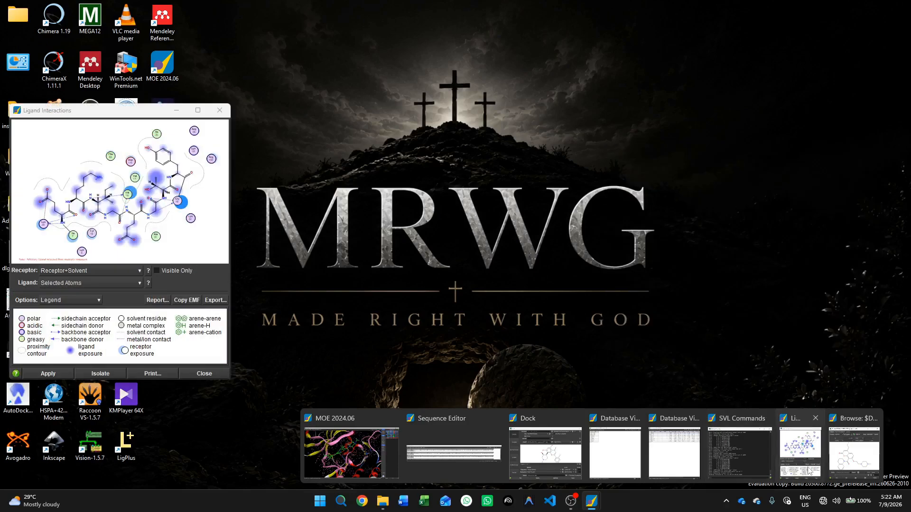
left_click(808, 466)
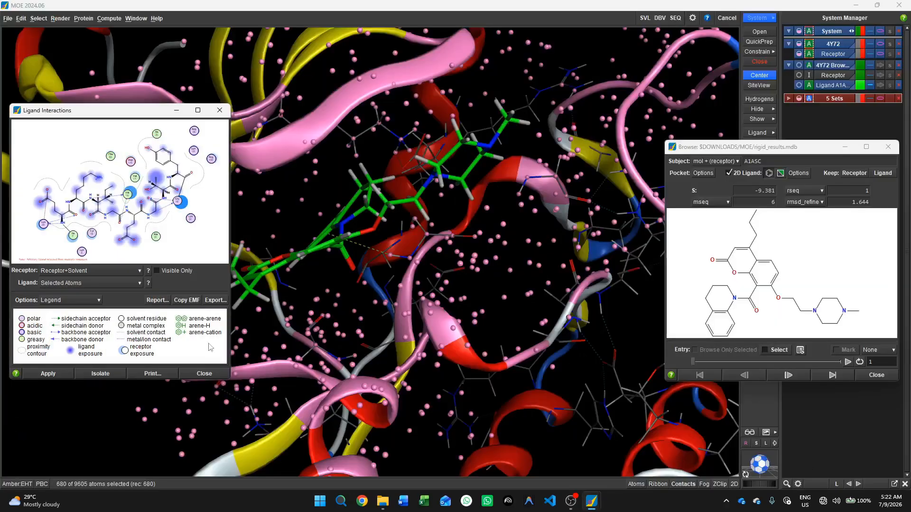
left_click_drag(104, 380, 103, 460)
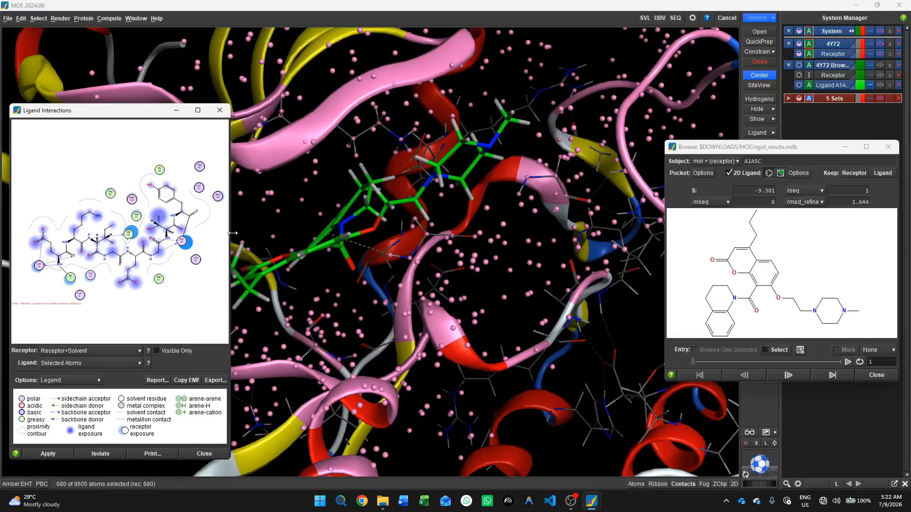
left_click_drag(233, 232, 490, 231)
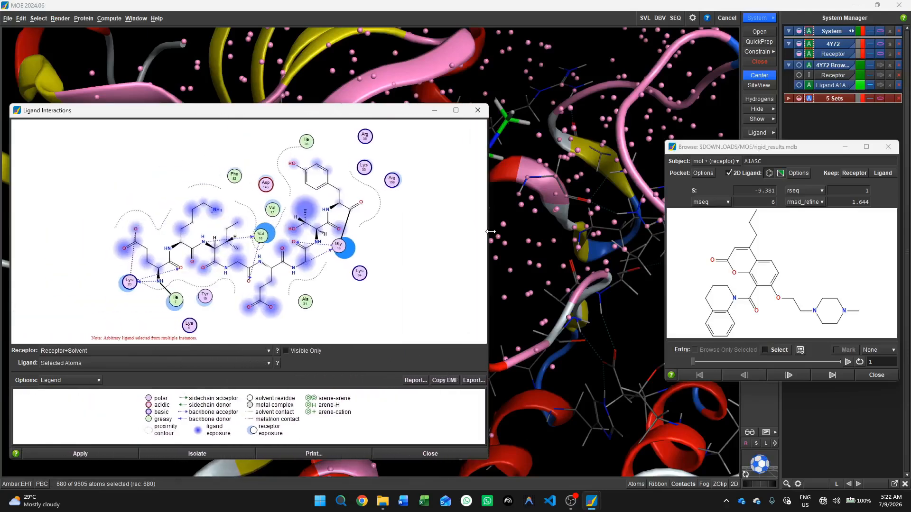
left_click_drag(174, 104, 168, 34)
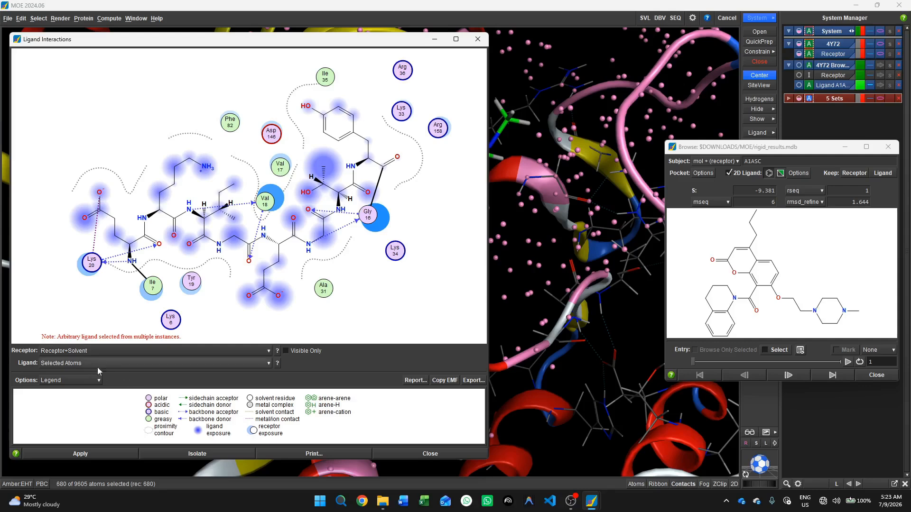
Enable distance labels for sidechain, backbone, solvent, ionic and arene contacts, redraw the diagram and return the options to Legend
left_click(84, 379)
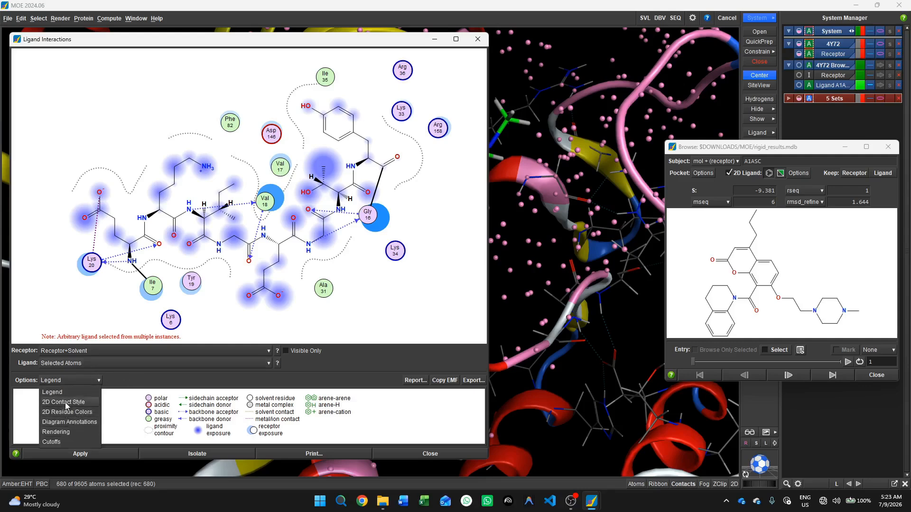
left_click(65, 402)
left_click(92, 394)
left_click(92, 405)
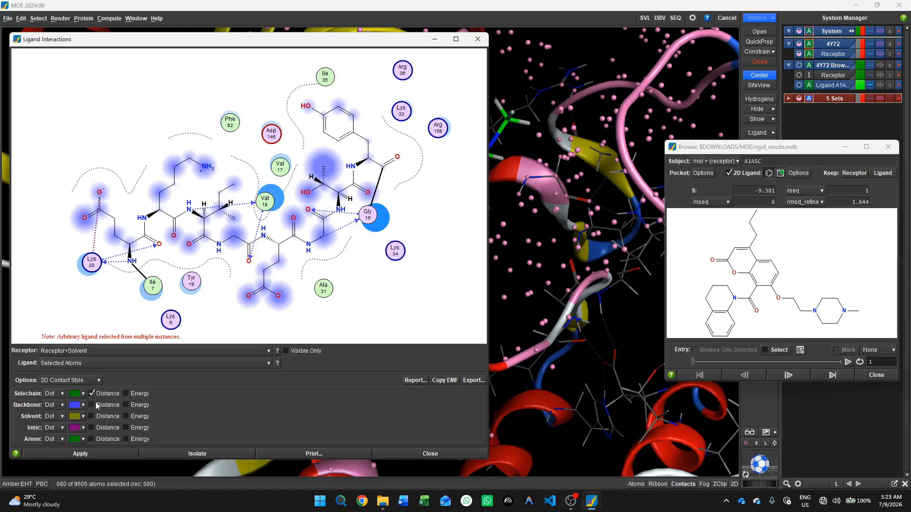
left_click(92, 416)
left_click(95, 427)
left_click(95, 440)
left_click(95, 454)
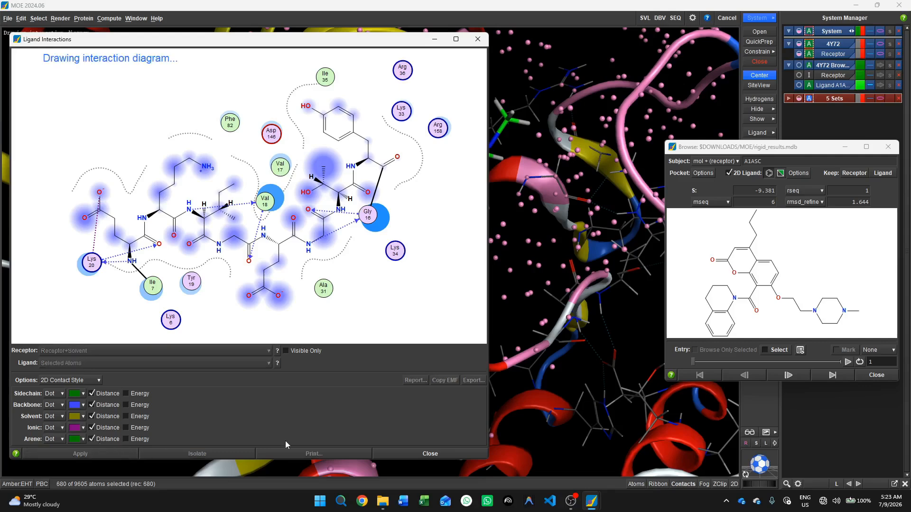
left_click(90, 380)
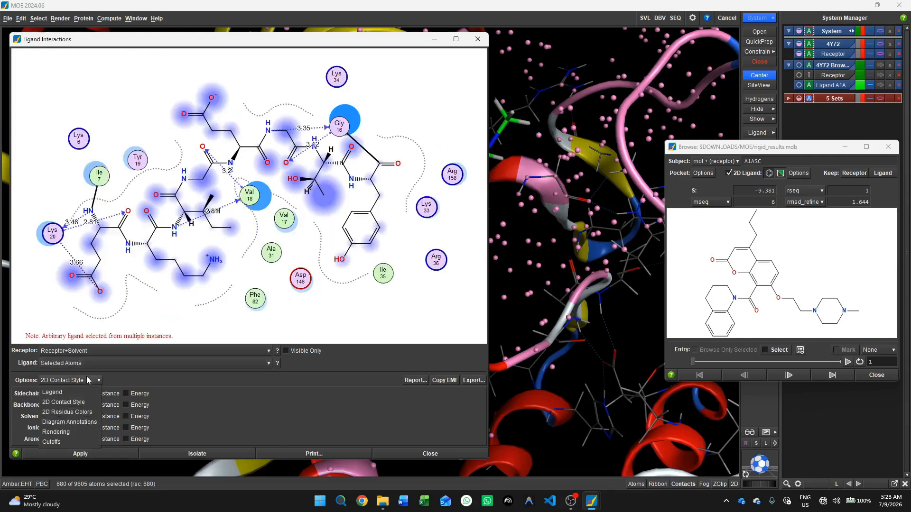
left_click(59, 393)
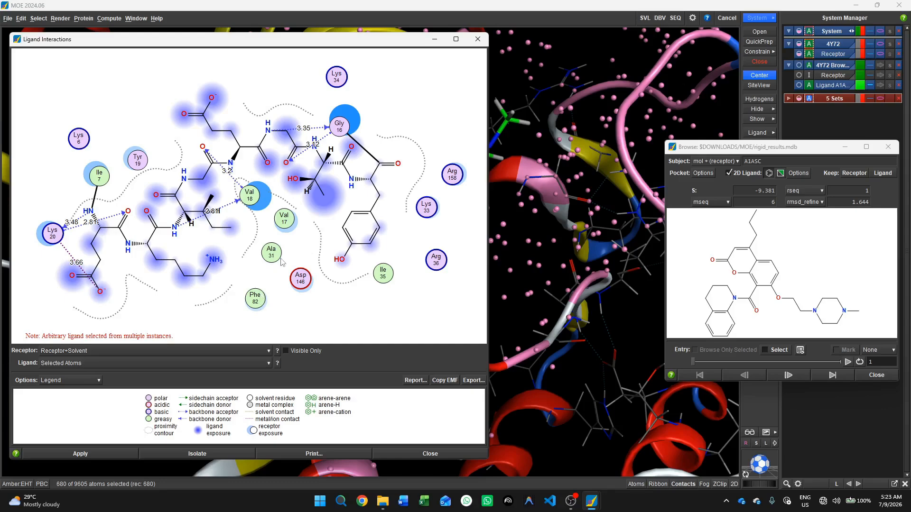
Advance to entry 2, ligand 31703, set the interaction ligand to 4Y72 Browser and draw its interaction diagram
left_click(788, 375)
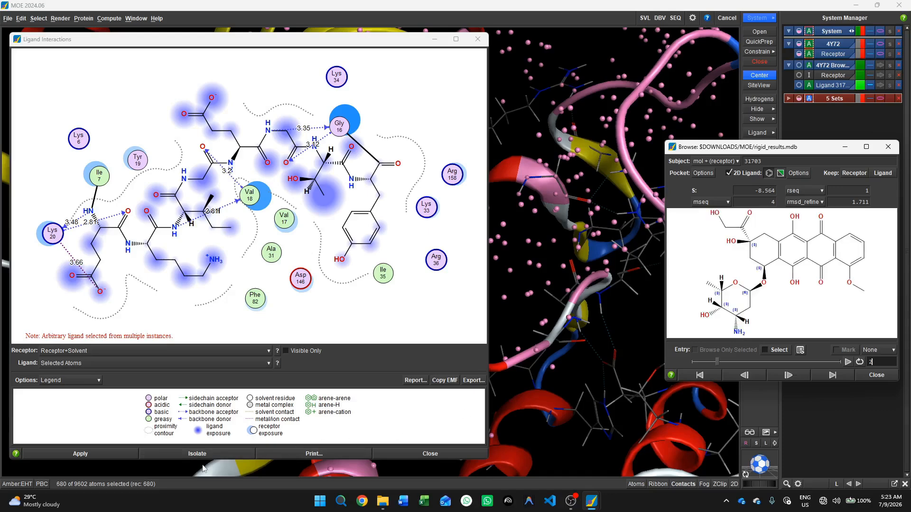
left_click(90, 451)
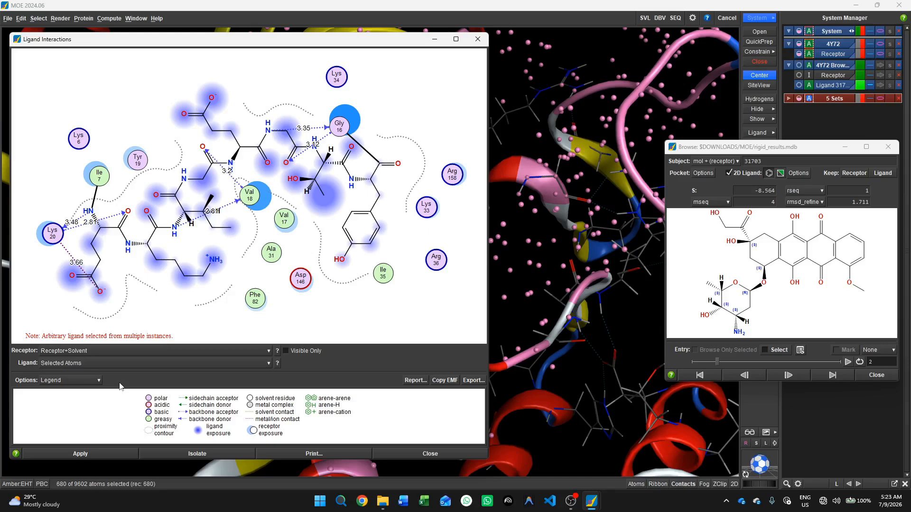
left_click(111, 363)
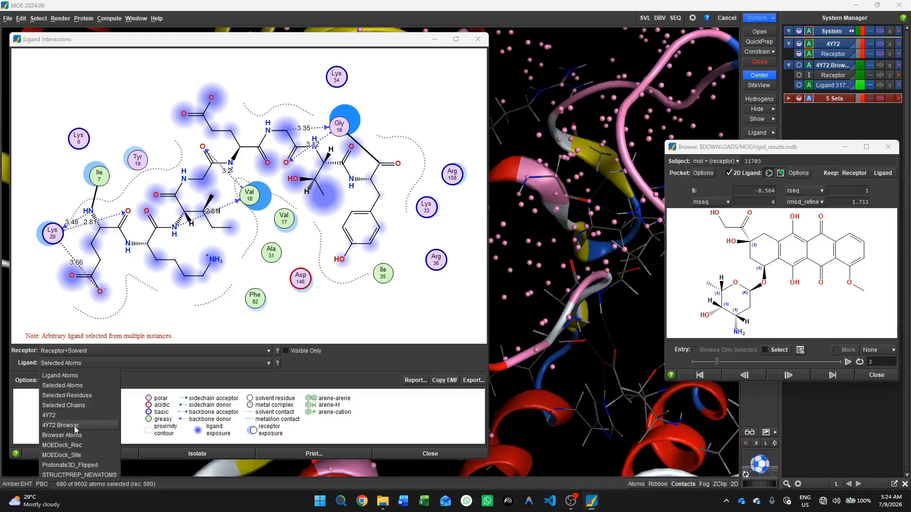
left_click(74, 426)
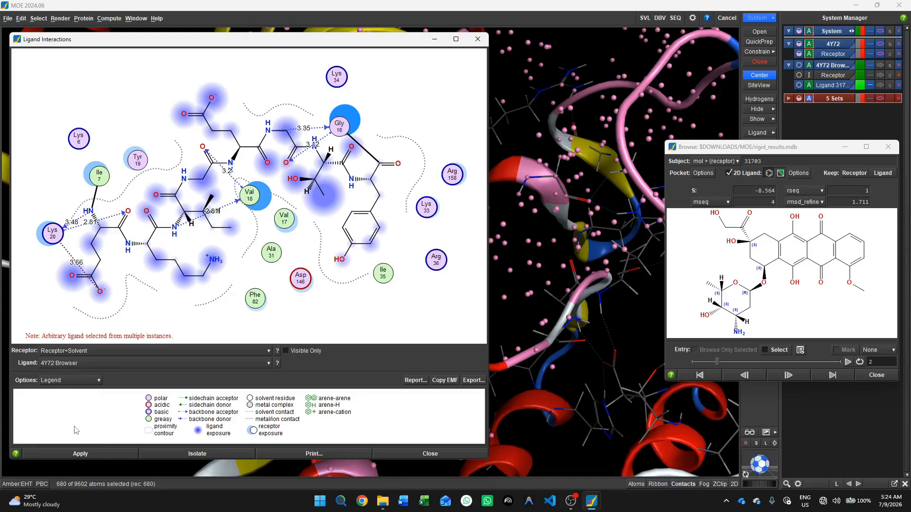
left_click(61, 454)
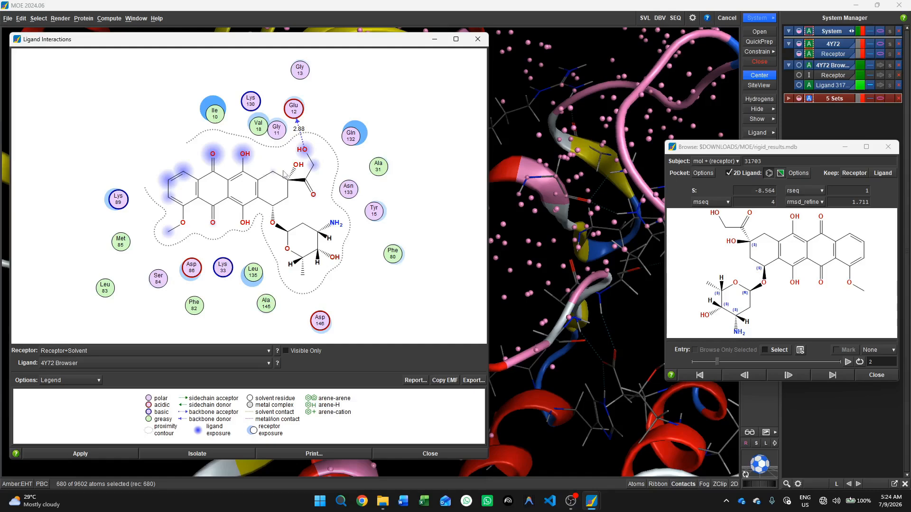
Go back to entry 1, ligand A1ASC, and draw its interaction diagram with 4Y72 Browser as the ligand
left_click(738, 375)
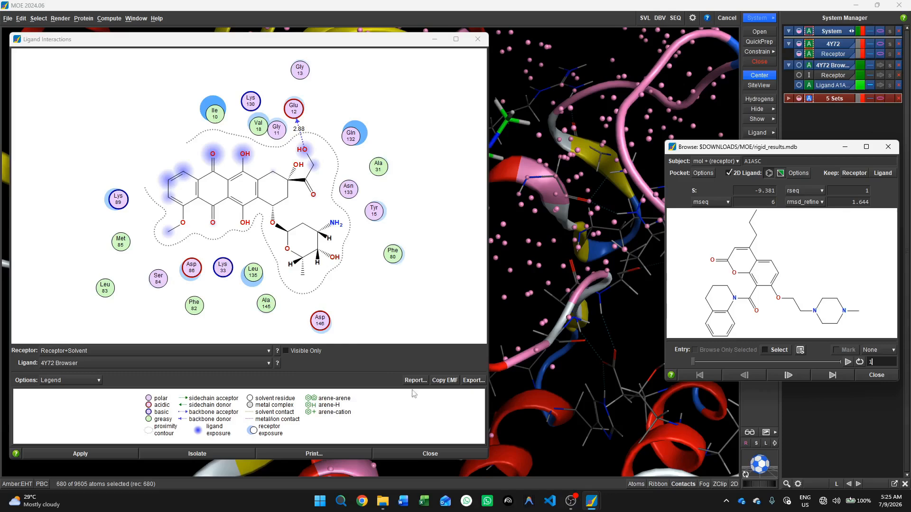
left_click(129, 362)
left_click(71, 376)
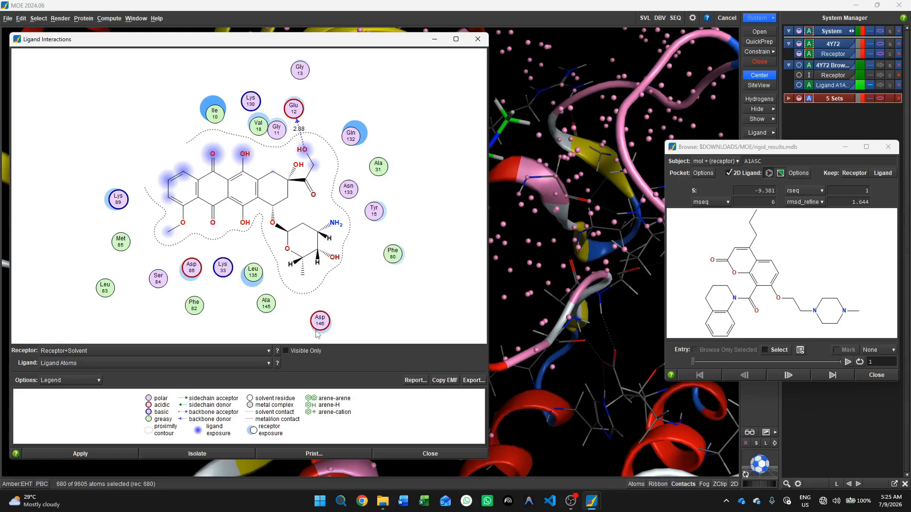
left_click(119, 364)
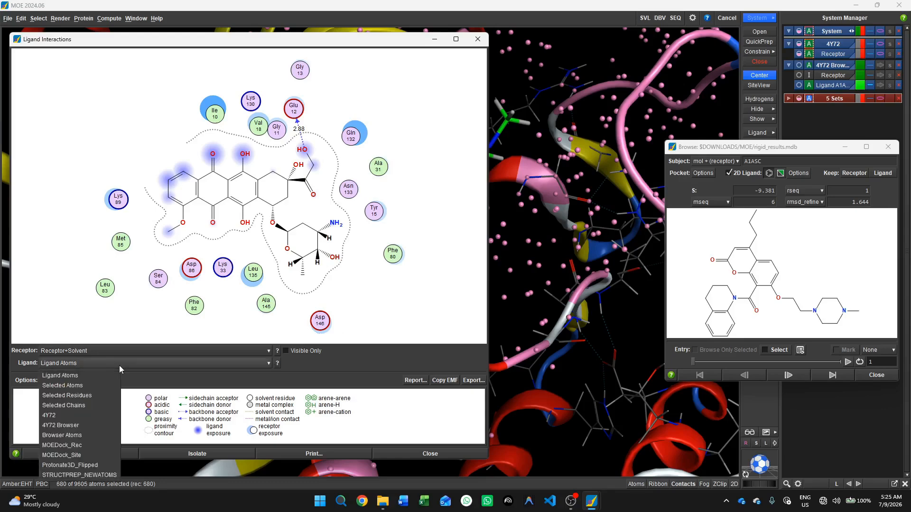
left_click(76, 426)
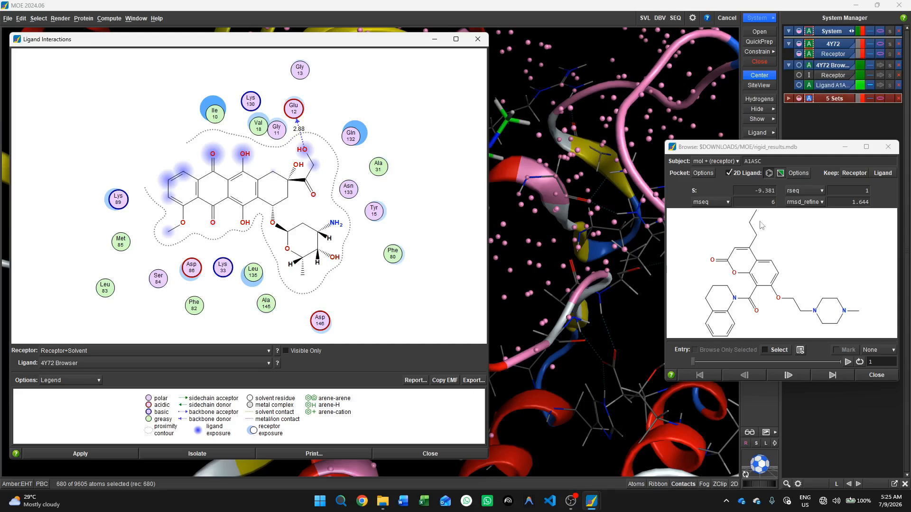
left_click(80, 454)
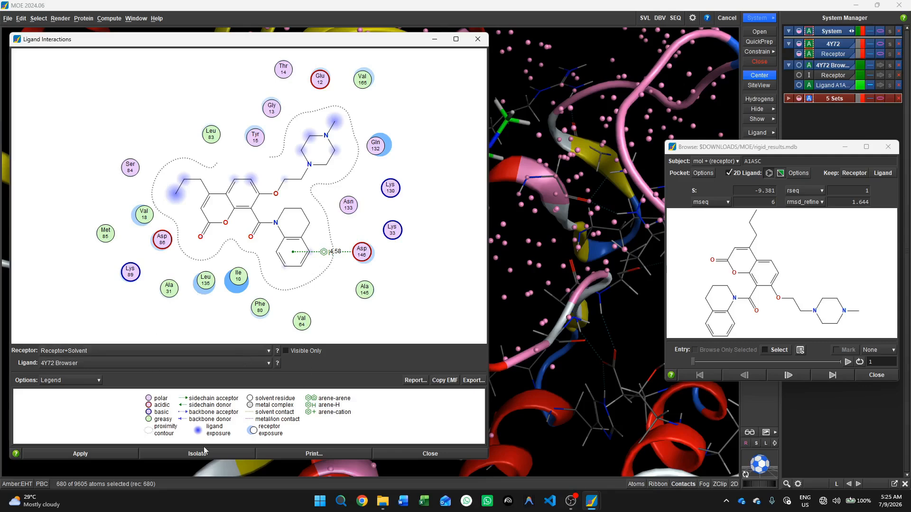
Draw the interaction diagrams of entry 2 (31703) and entry 3 (36462) in turn
left_click(797, 378)
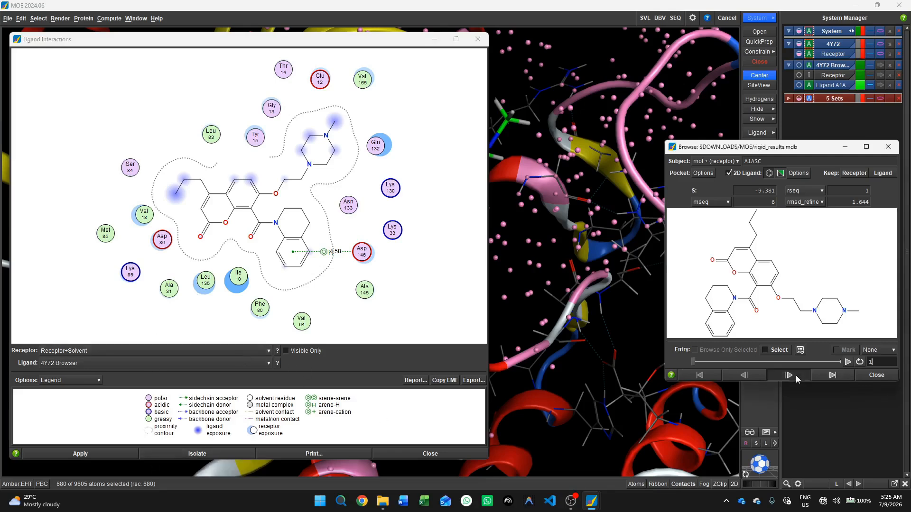
left_click(89, 454)
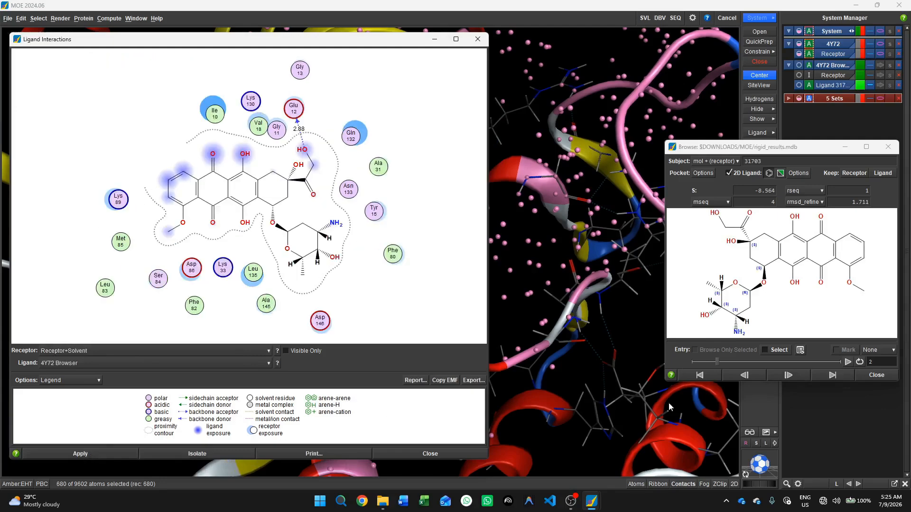
left_click(787, 375)
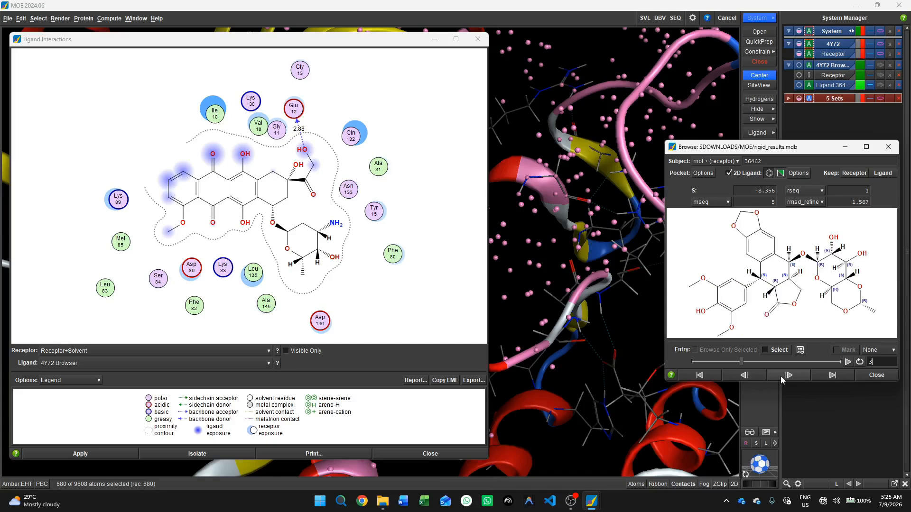
left_click(53, 457)
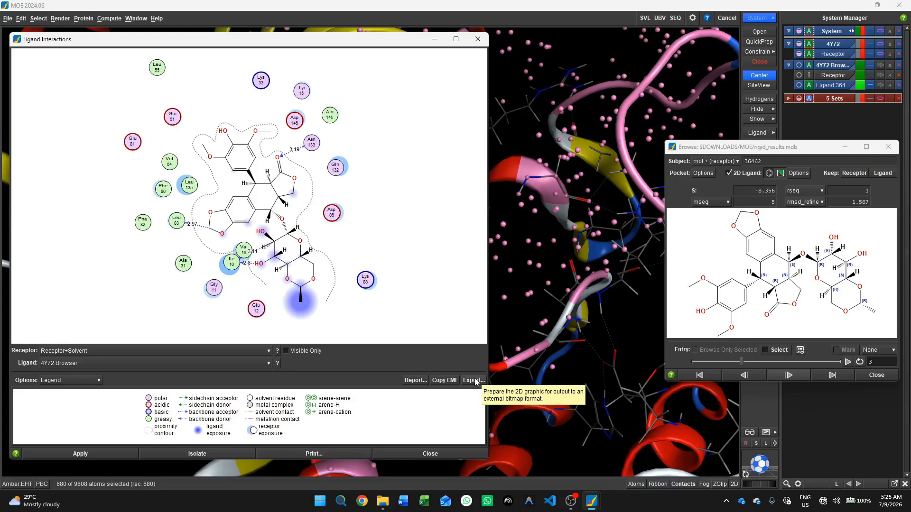
Close the Ligand Interactions window and rotate the 3D view around the docked 36462 pose
left_click(398, 454)
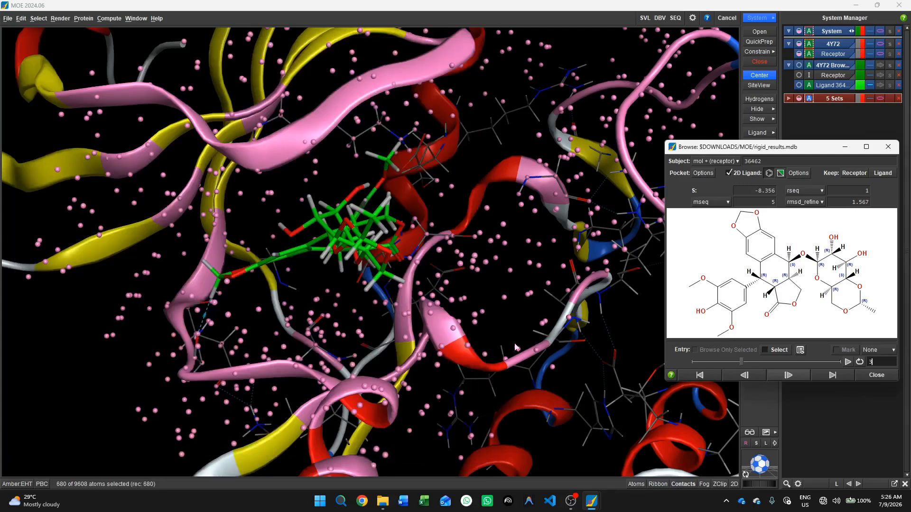
left_click_drag(755, 466, 777, 496)
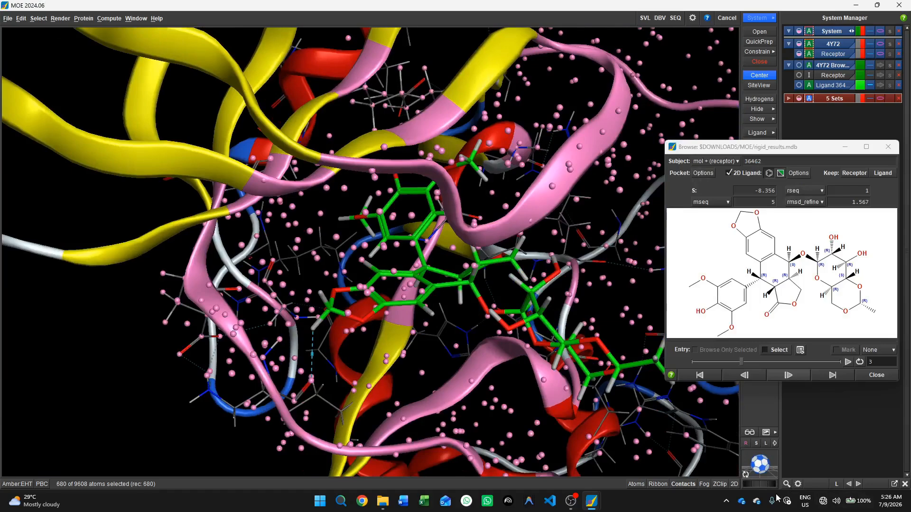